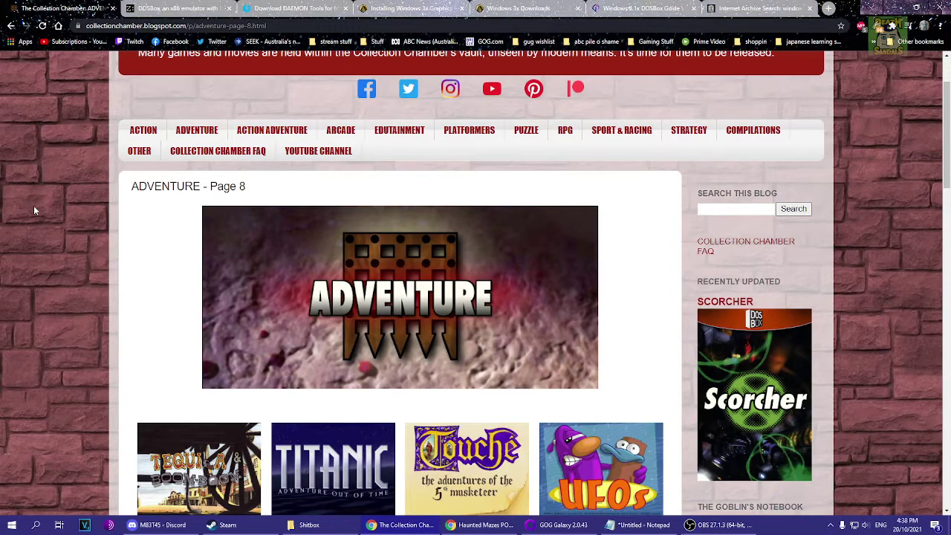
Step: Scroll down through The Collection Chamber page, then scroll back up a little
scroll(33, 210, "down", 3)
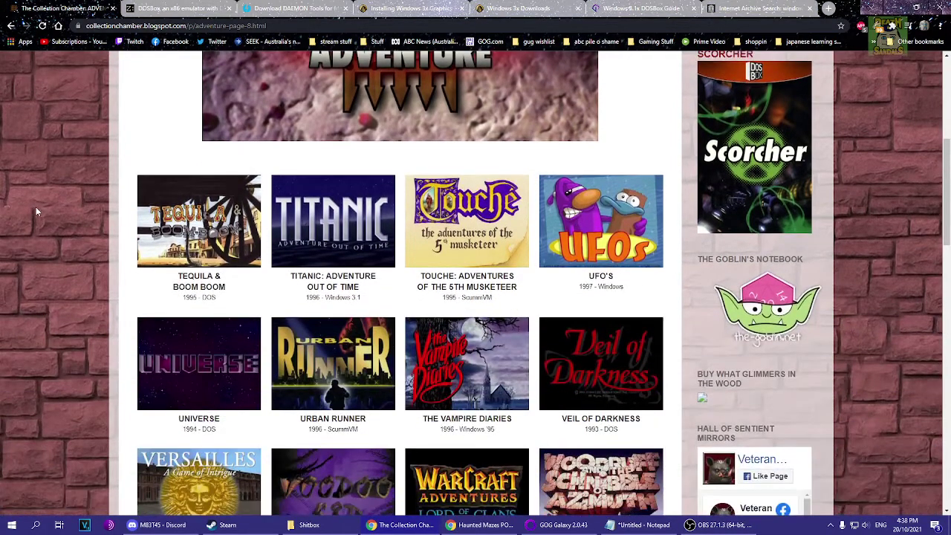
scroll(33, 201, "down", 2)
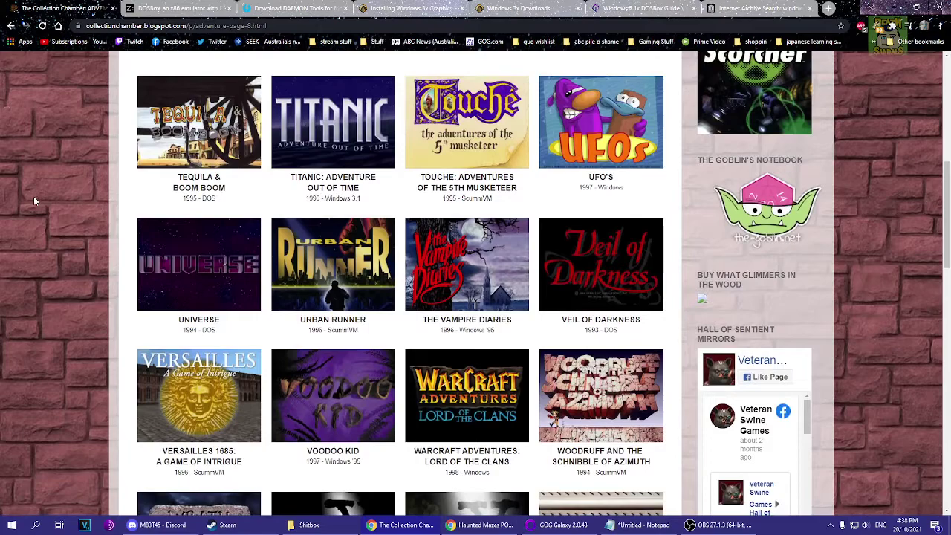
scroll(34, 199, "down", 2)
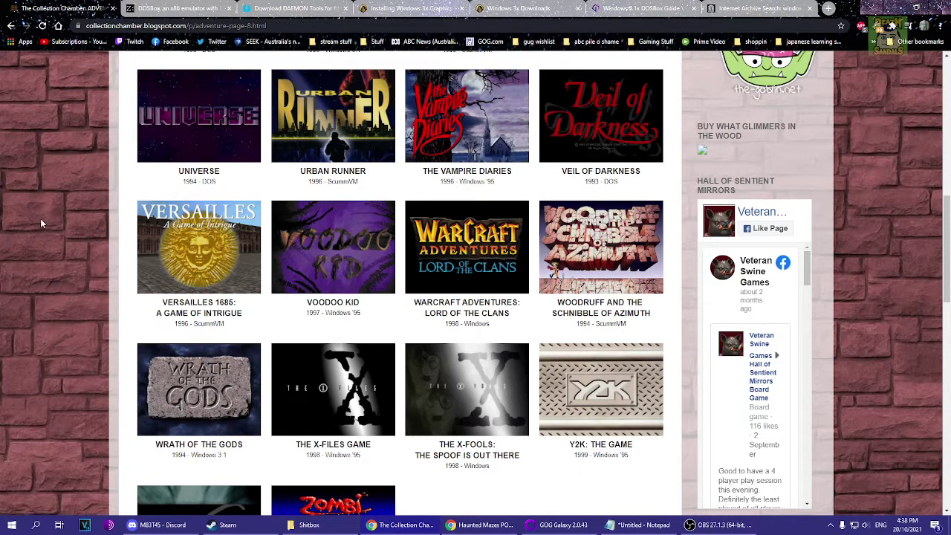
scroll(40, 218, "down", 2)
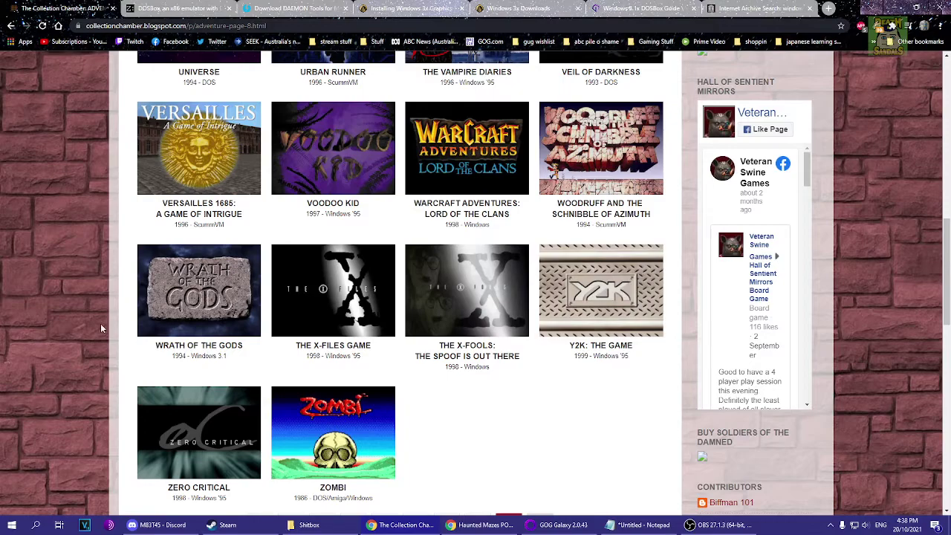
scroll(73, 289, "up", 5)
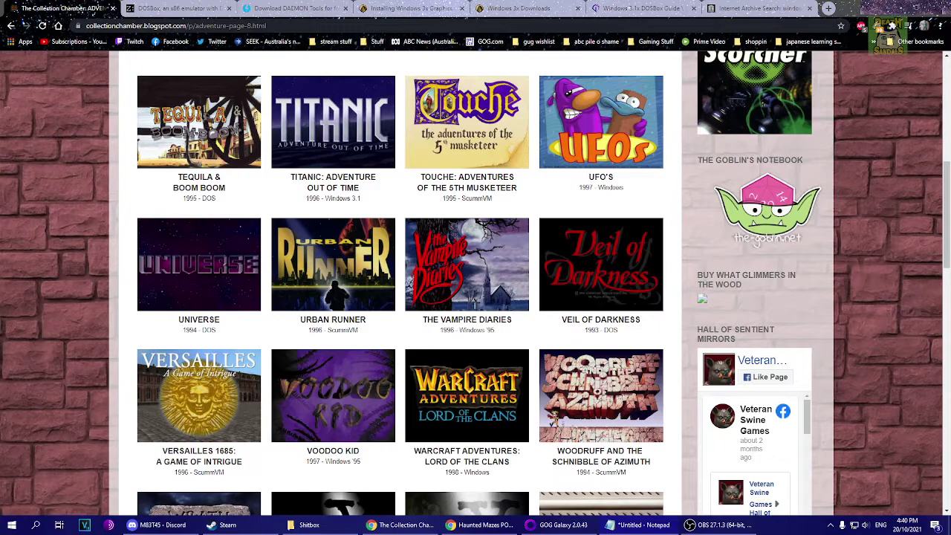
Step: Browse the DOSBox and DAEMON Tools tabs, show the Windows 3.1x DOSBox Guide, and open the Start menu
left_click(178, 8)
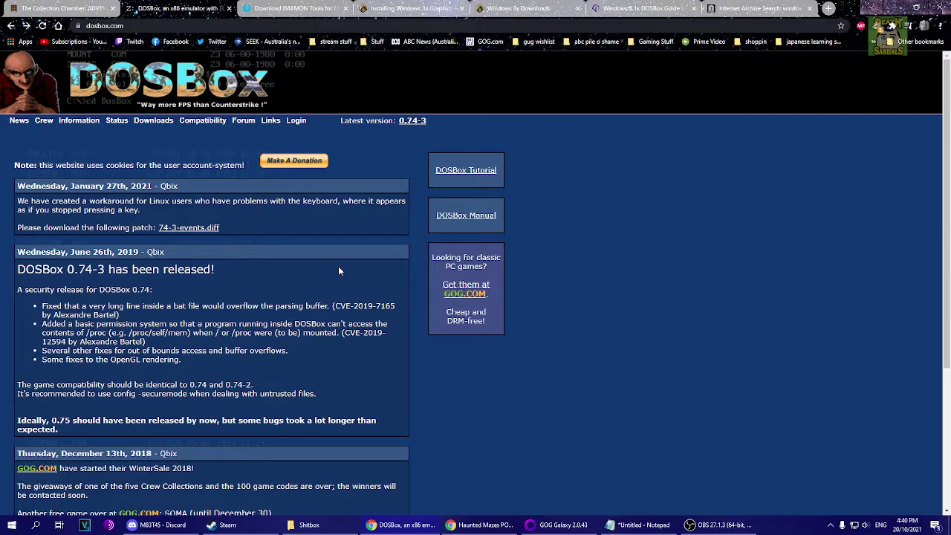
left_click(310, 6)
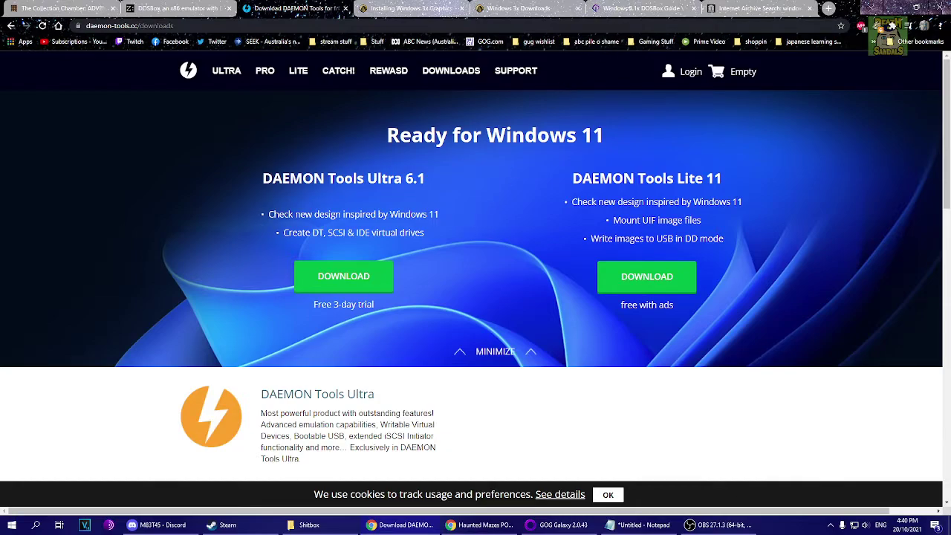
left_click(628, 9)
scroll(442, 216, "up", 4)
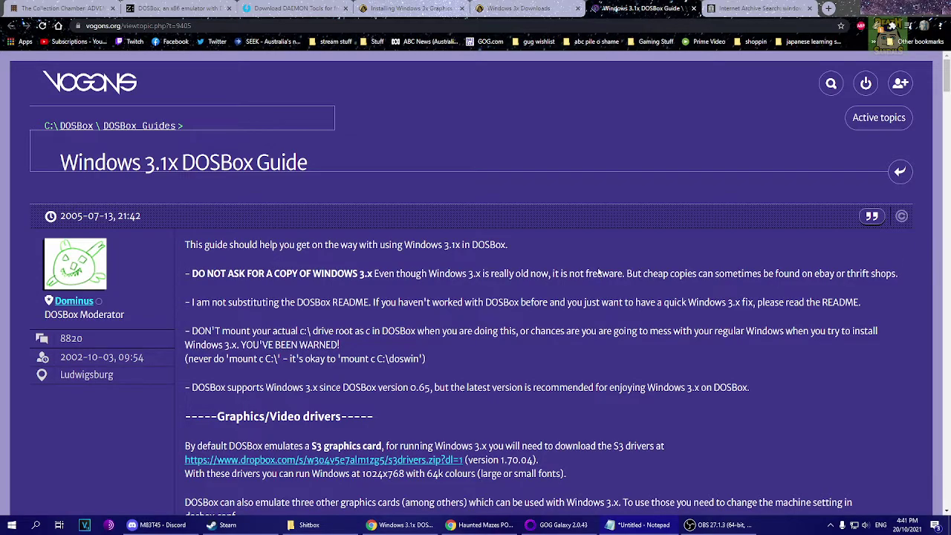
left_click(12, 525)
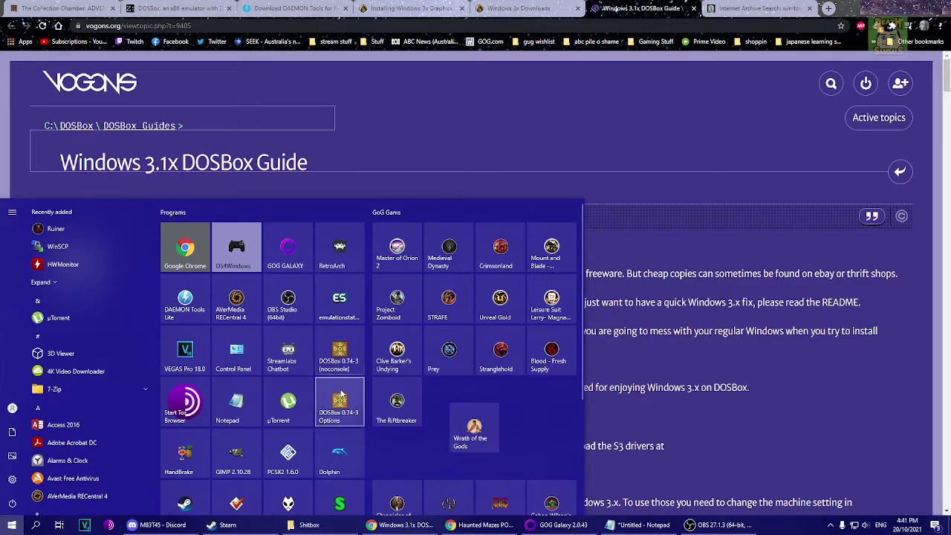
left_click(763, 355)
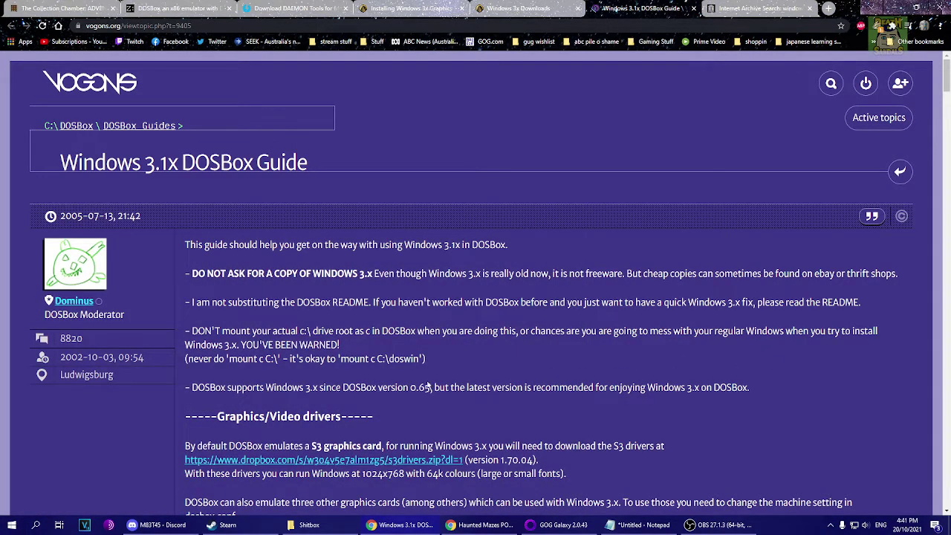
left_click(11, 525)
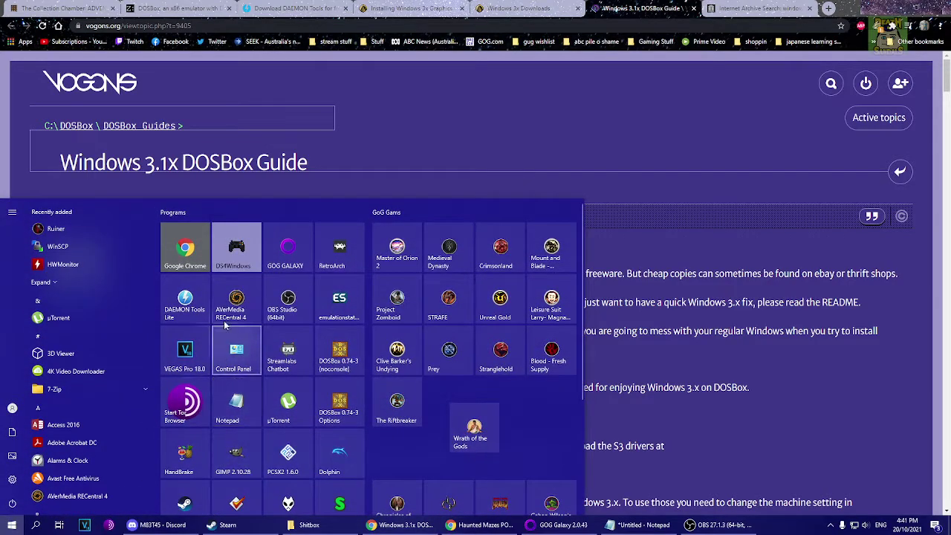
left_click(185, 301)
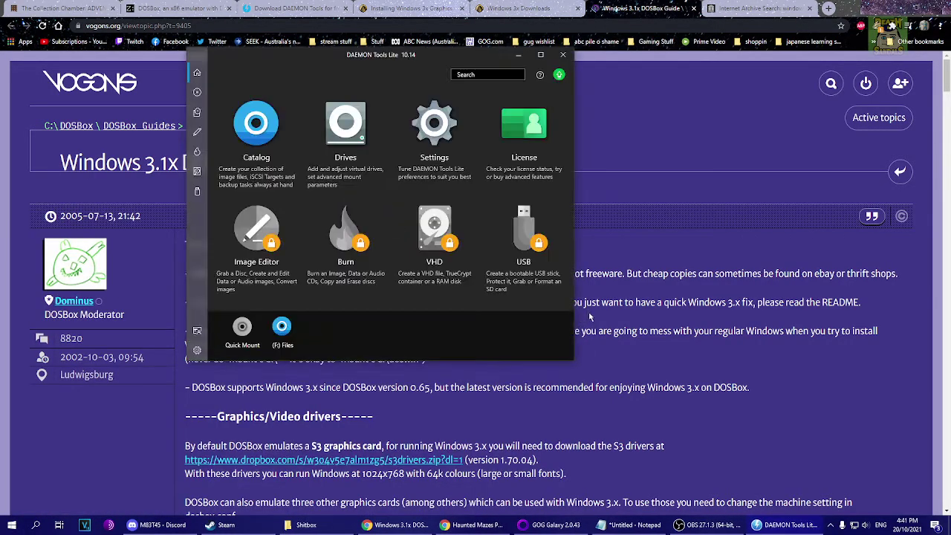
left_click(412, 127)
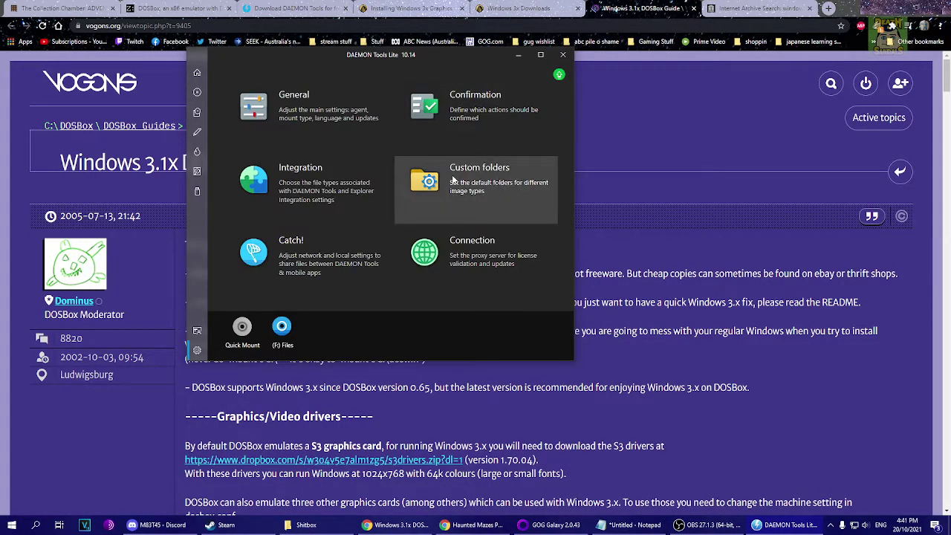
left_click(332, 120)
left_click(356, 133)
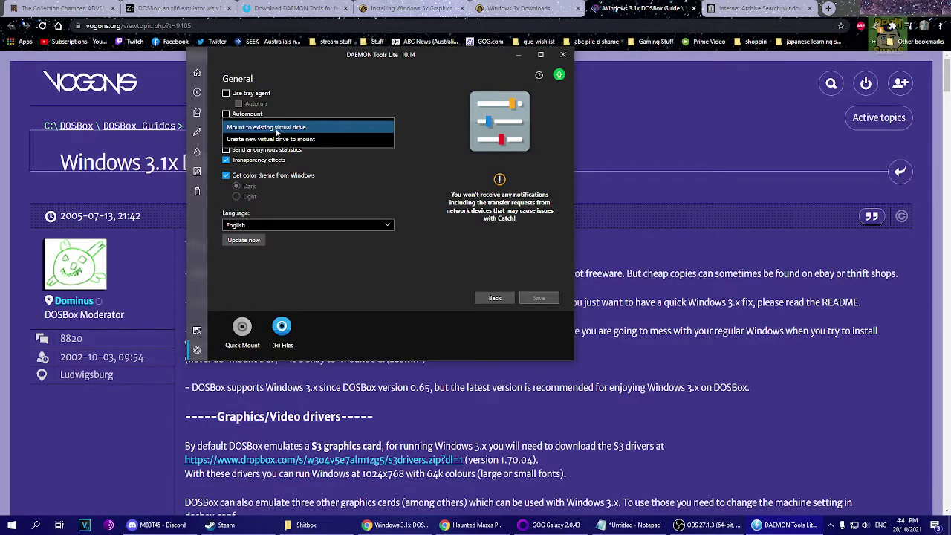
left_click(297, 132)
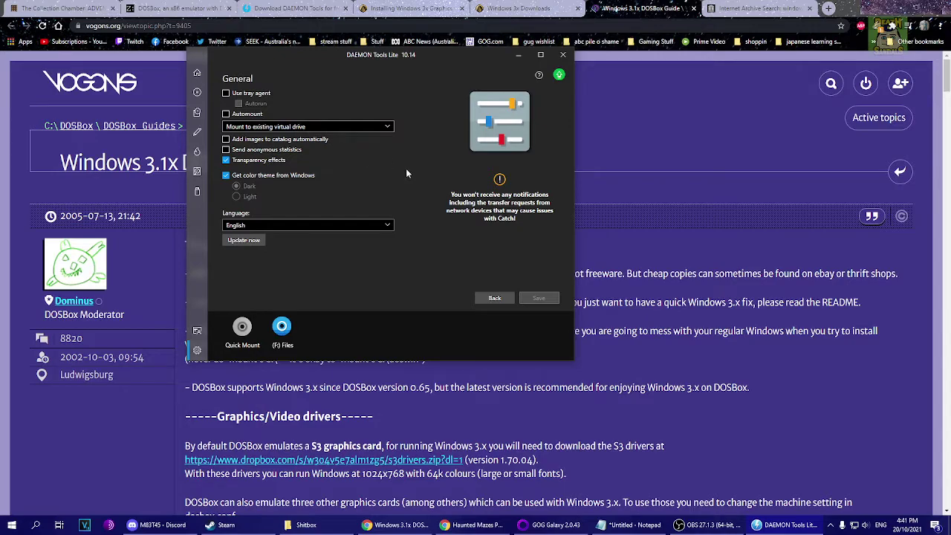
left_click(371, 127)
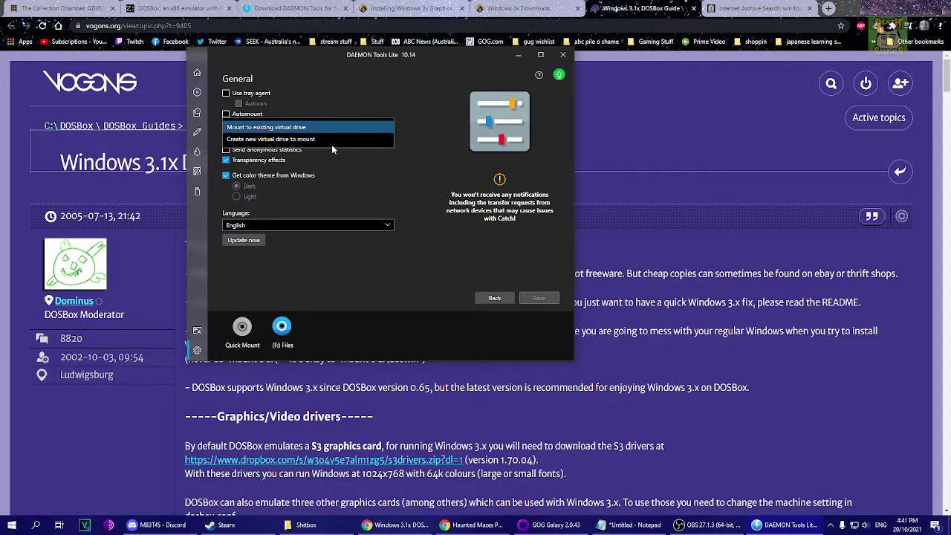
left_click(401, 178)
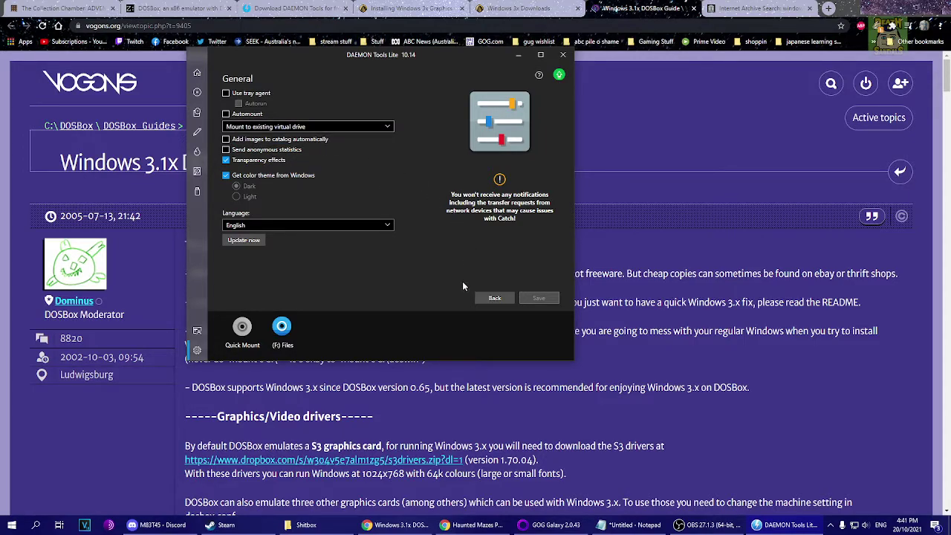
left_click(499, 297)
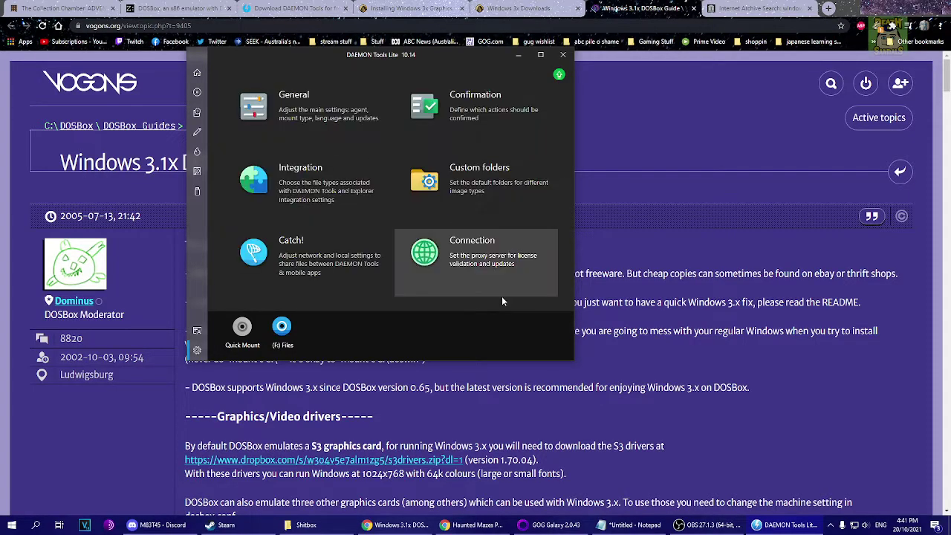
left_click(569, 56)
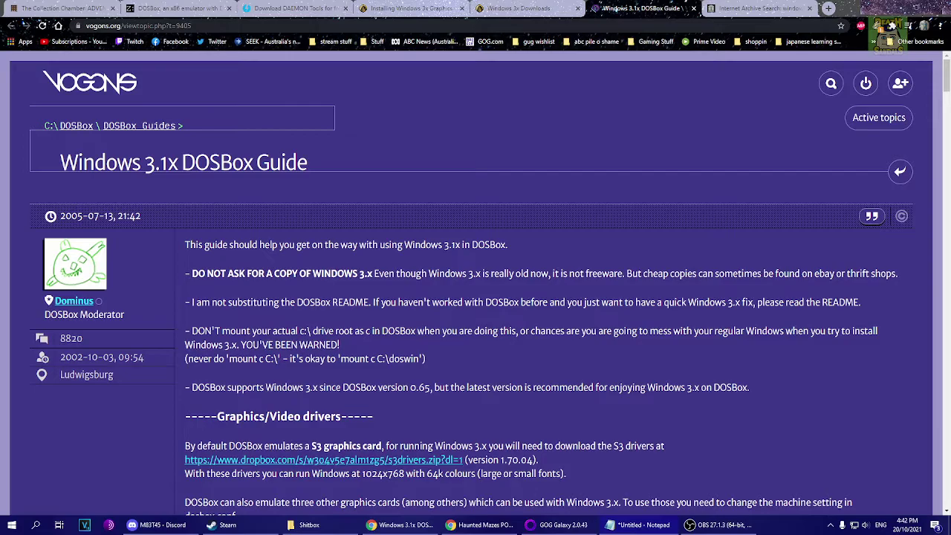
Step: Open the DOSBox 0.74-3 config file in Notepad and zoom its text beyond 110%
left_click(11, 524)
left_click(339, 419)
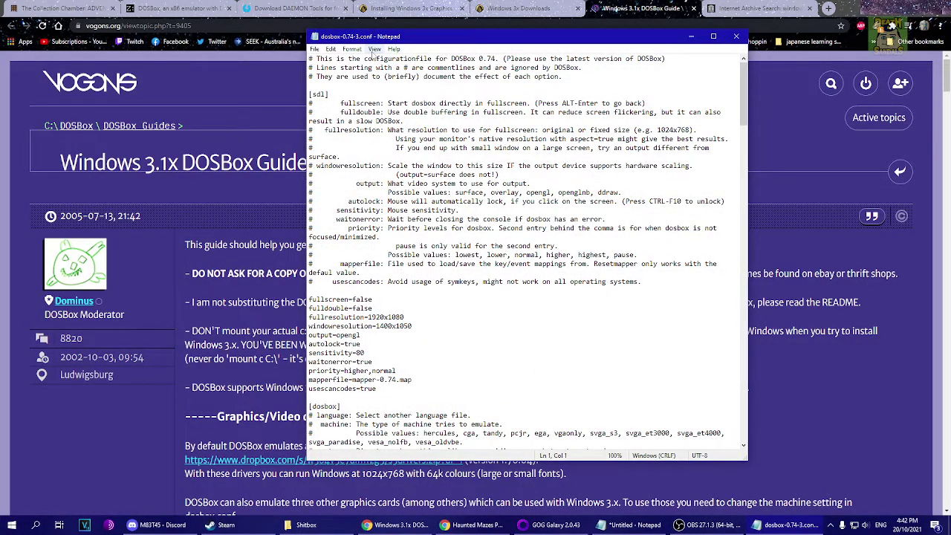
left_click(374, 49)
mouse_move(397, 60)
left_click(461, 60)
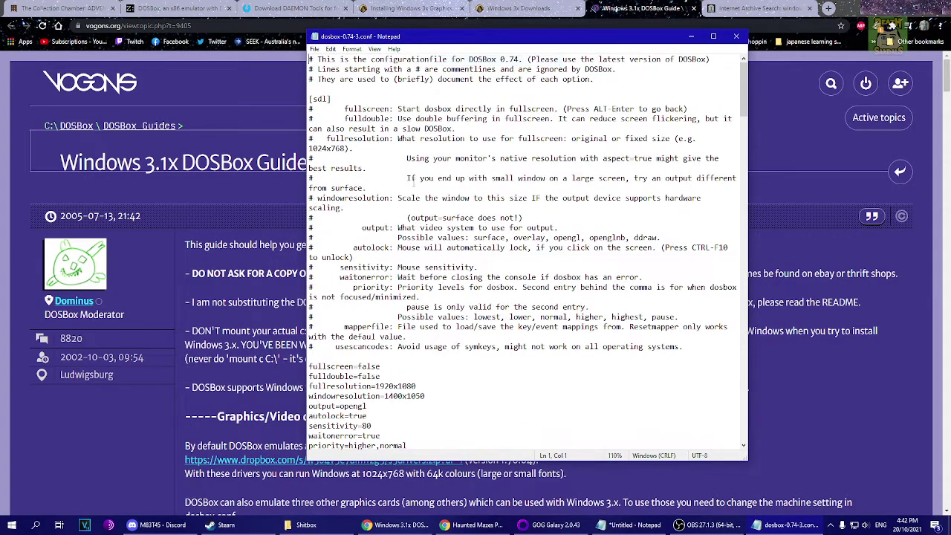
key("ctrl+plus")
key("ctrl+plus")
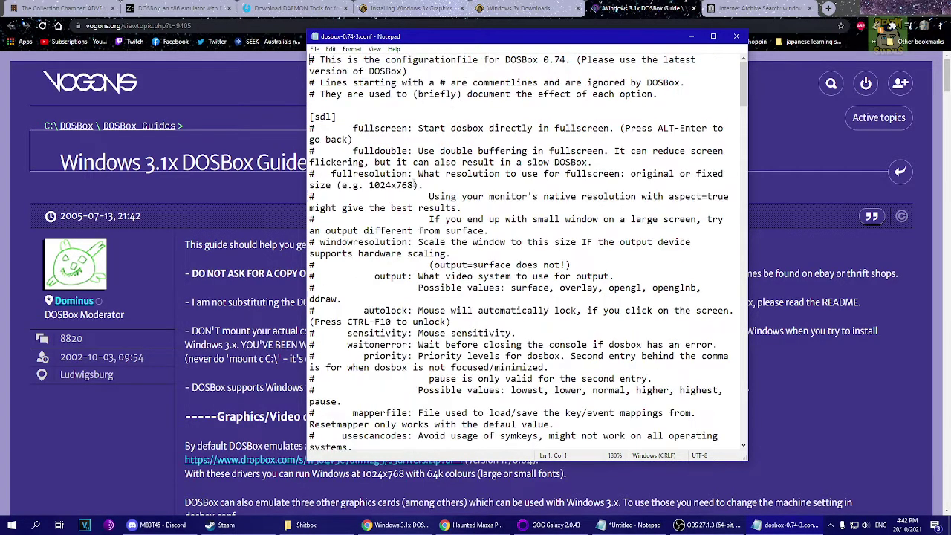
Step: Scroll to the [autoexec] section showing the mount c C:\oldgames and mount d F:\ -t cdrom lines
scroll(491, 223, "down", 4)
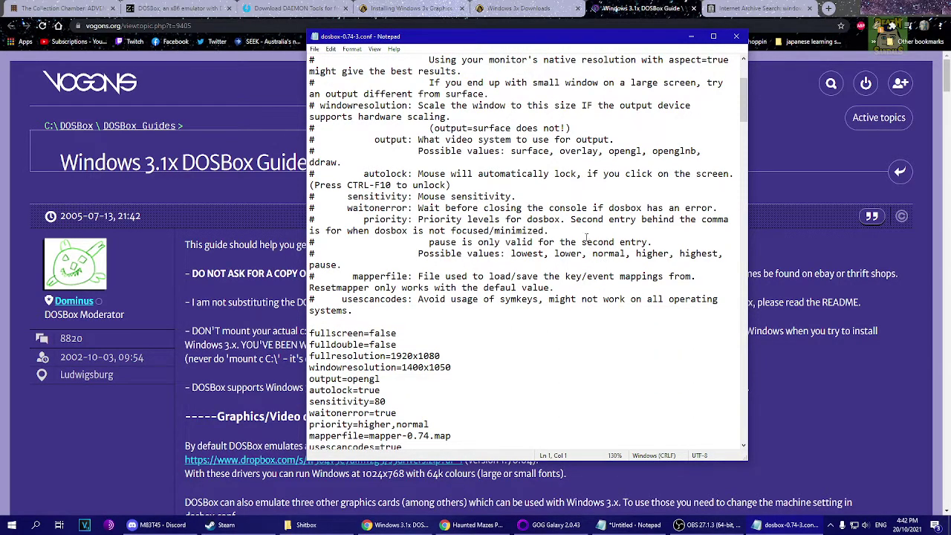
scroll(586, 237, "down", 9)
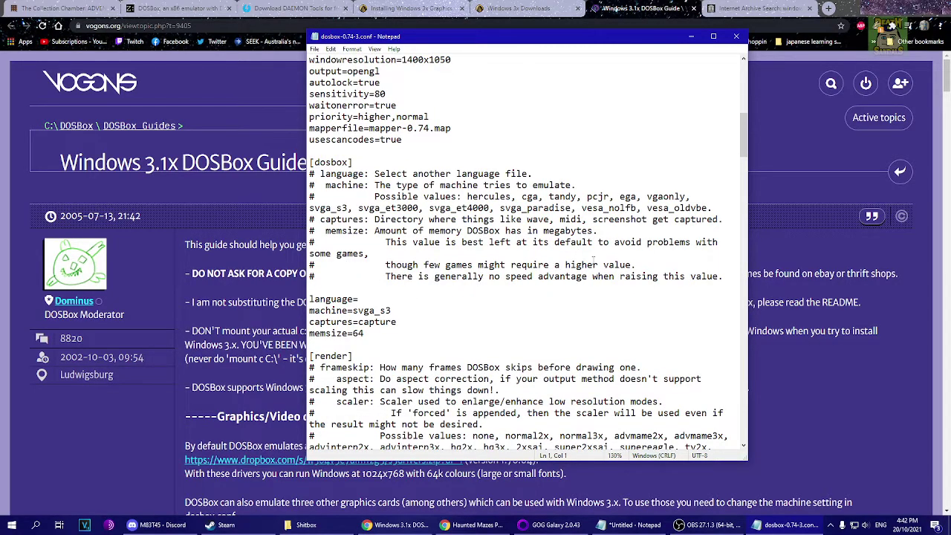
scroll(594, 260, "down", 20)
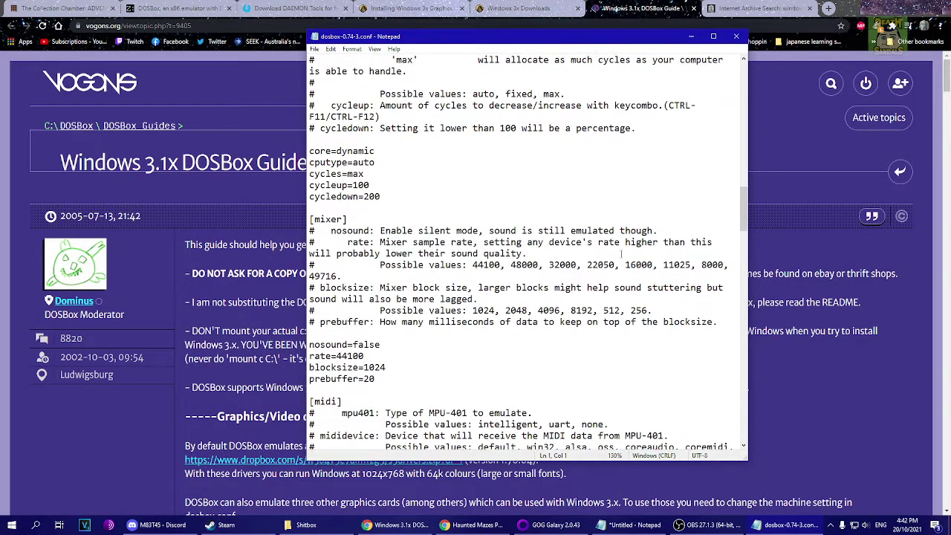
scroll(621, 253, "down", 20)
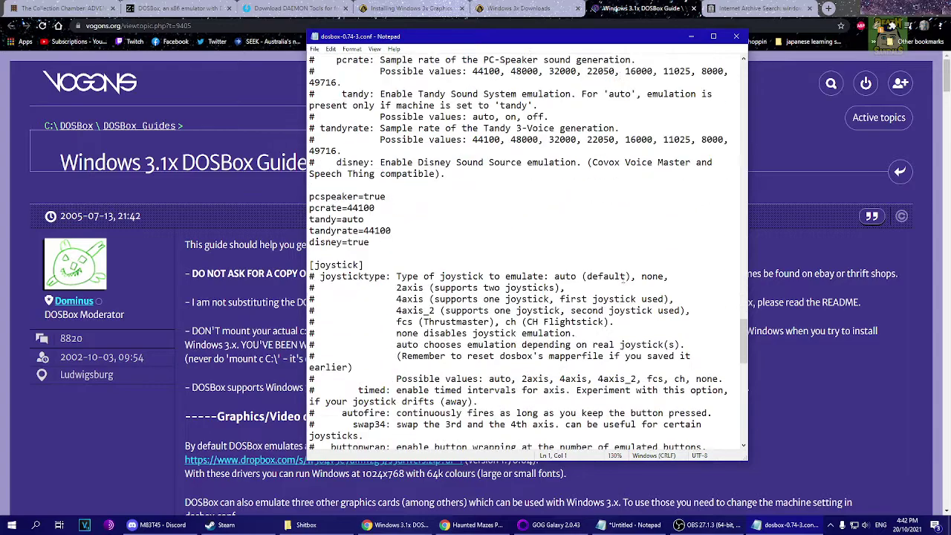
scroll(628, 276, "down", 18)
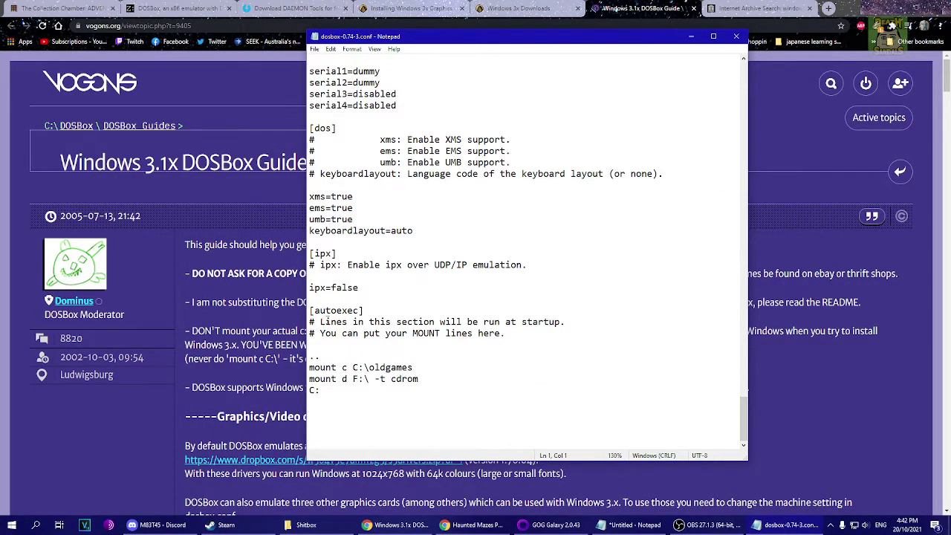
left_click_drag(336, 322, 518, 321)
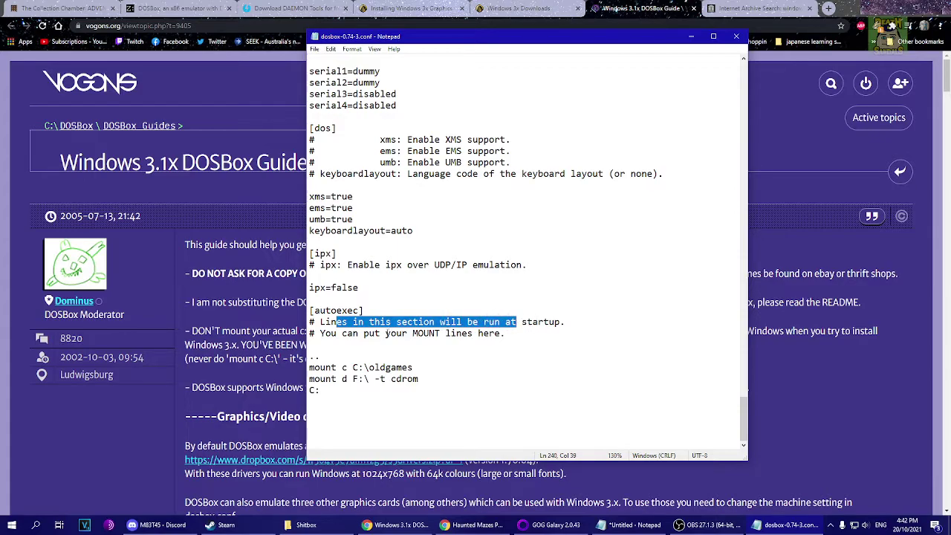
left_click_drag(359, 333, 542, 338)
left_click(541, 337)
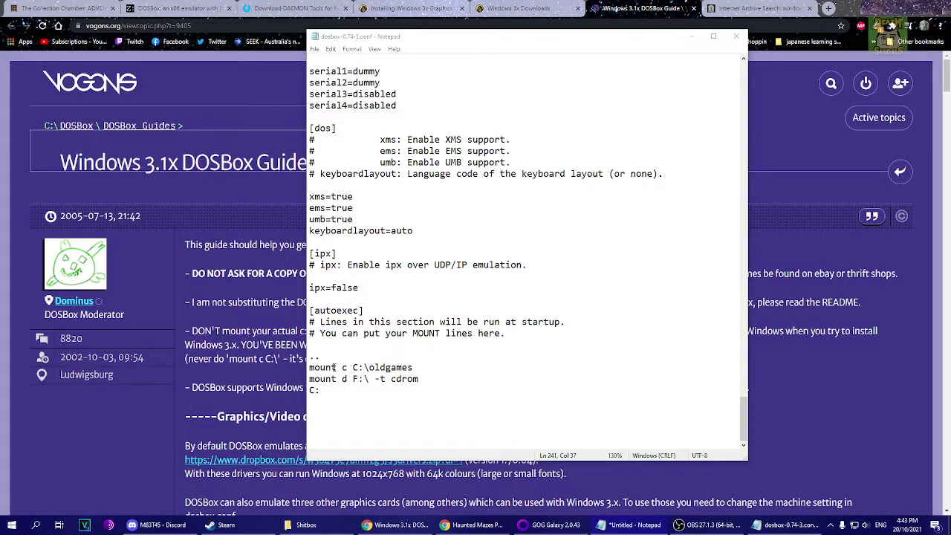
double_click(344, 367)
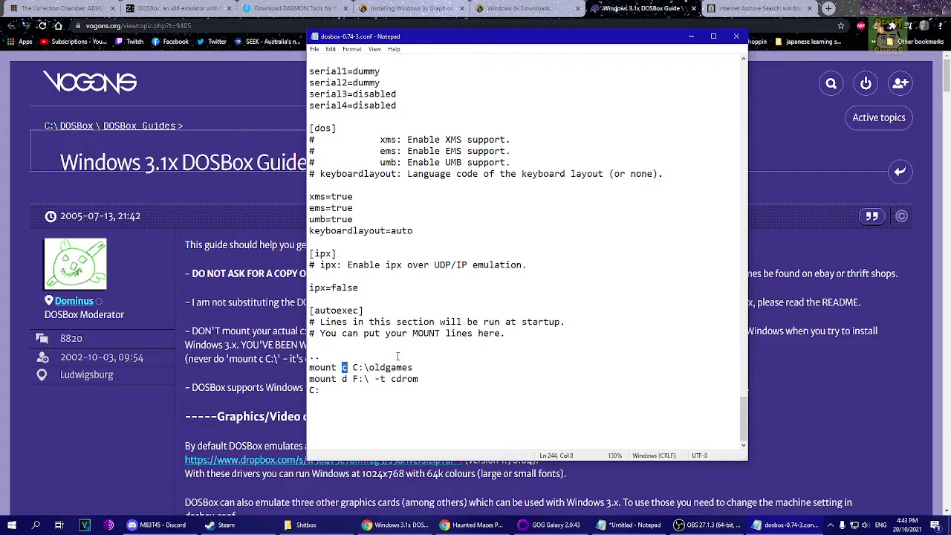
left_click(362, 367)
double_click(344, 367)
left_click(343, 379)
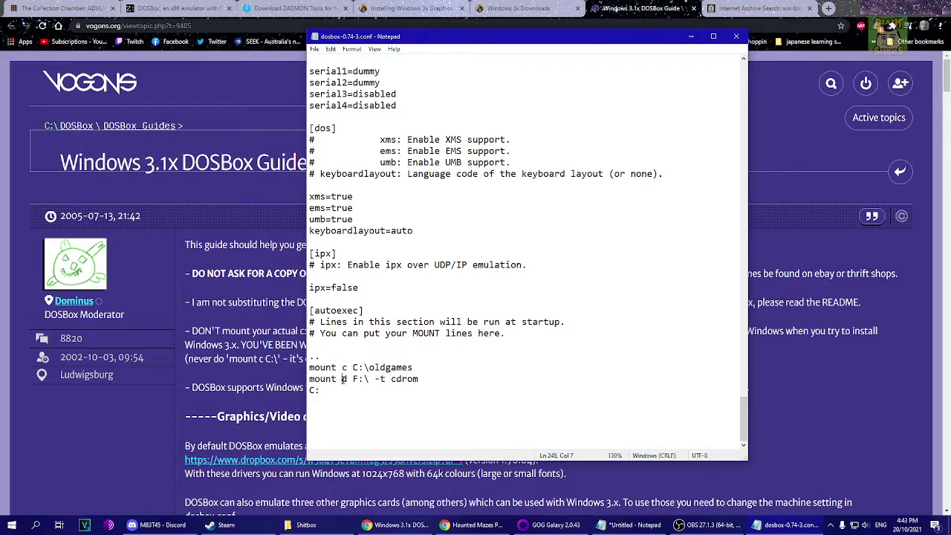
double_click(343, 379)
left_click(444, 376)
left_click_drag(353, 367, 414, 367)
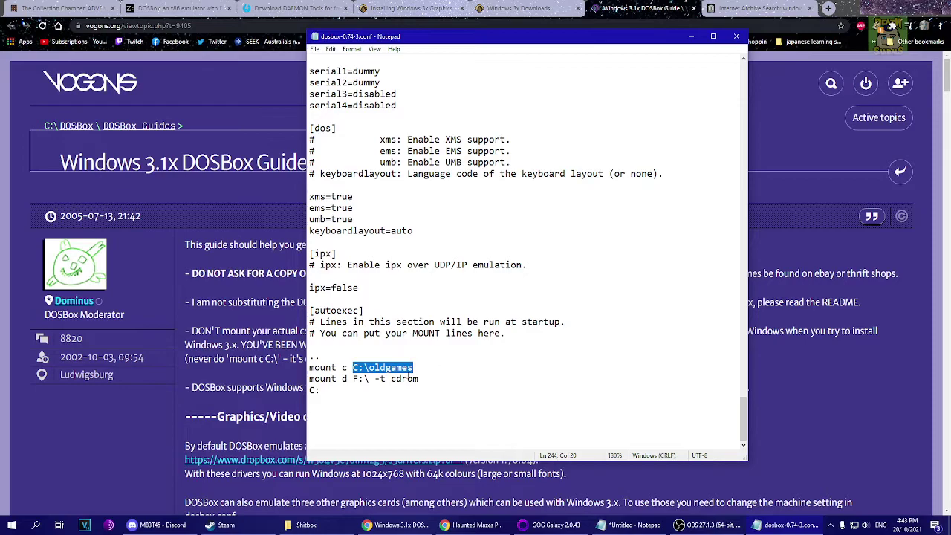
left_click(369, 367)
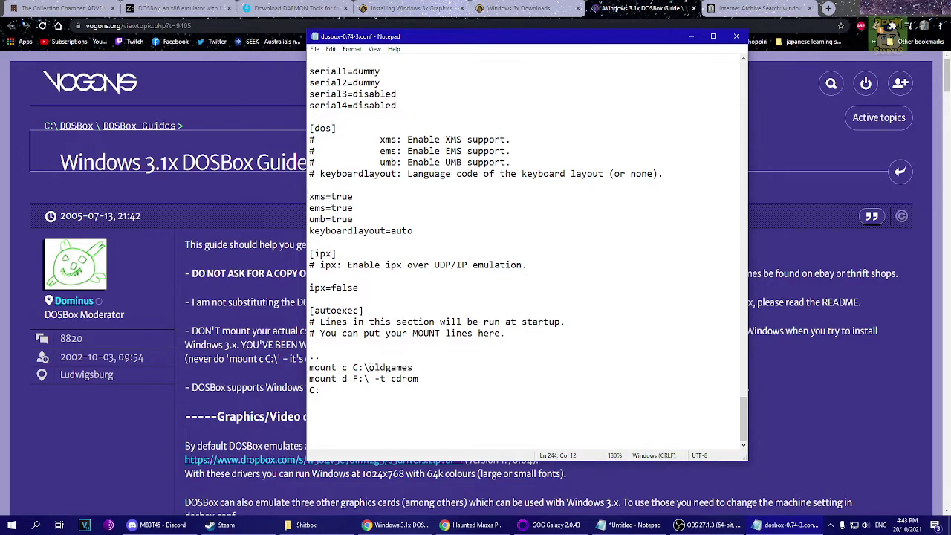
left_click_drag(369, 367, 413, 367)
left_click(352, 367)
left_click_drag(352, 367, 416, 367)
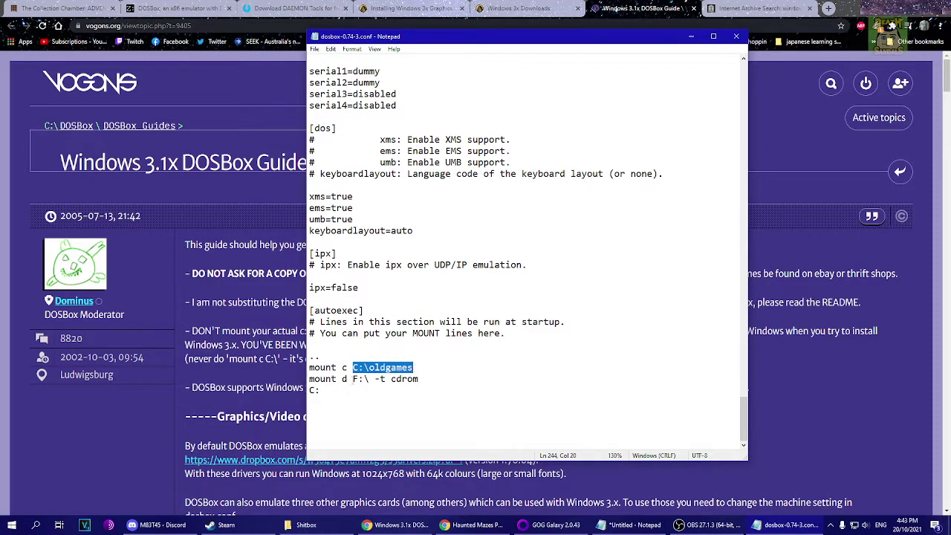
left_click(353, 379)
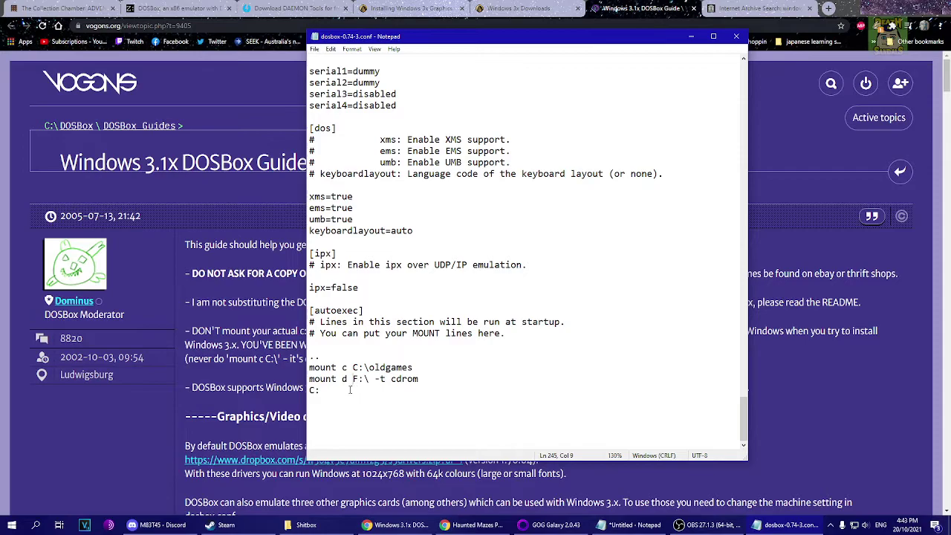
left_click_drag(354, 379, 422, 378)
left_click(376, 379)
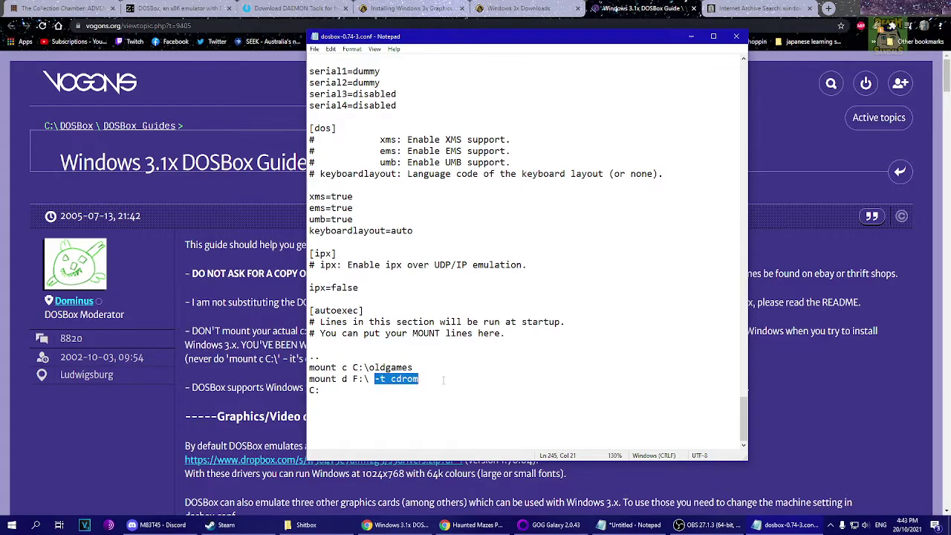
left_click(443, 380)
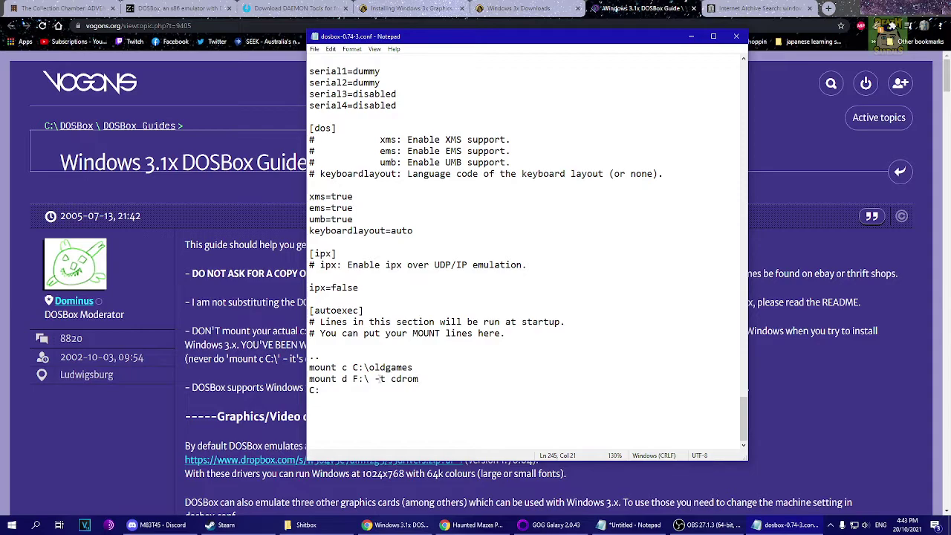
left_click_drag(374, 379, 420, 380)
left_click(447, 379)
key("alt+Tab")
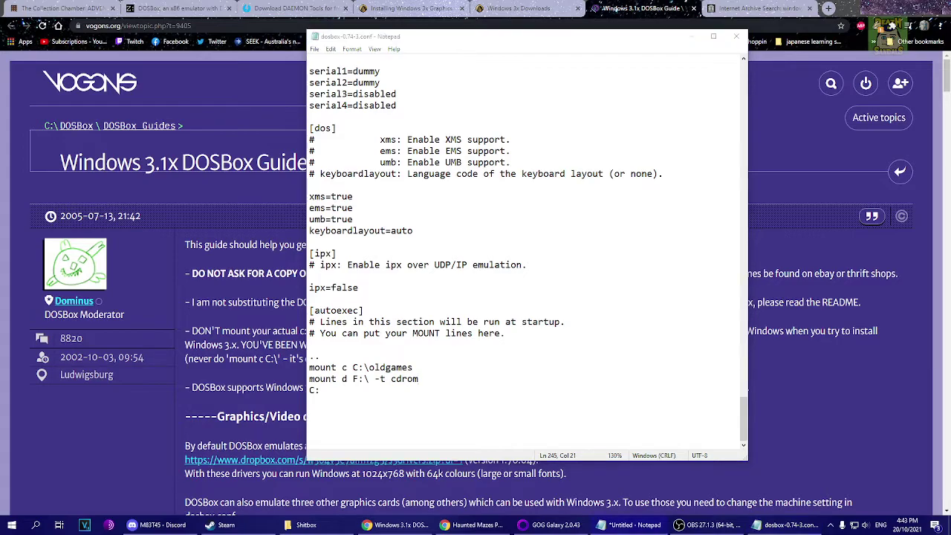
Step: Close the dosbox-0.74-3.conf Notepad window to reveal the Vogons guide again
left_click(738, 37)
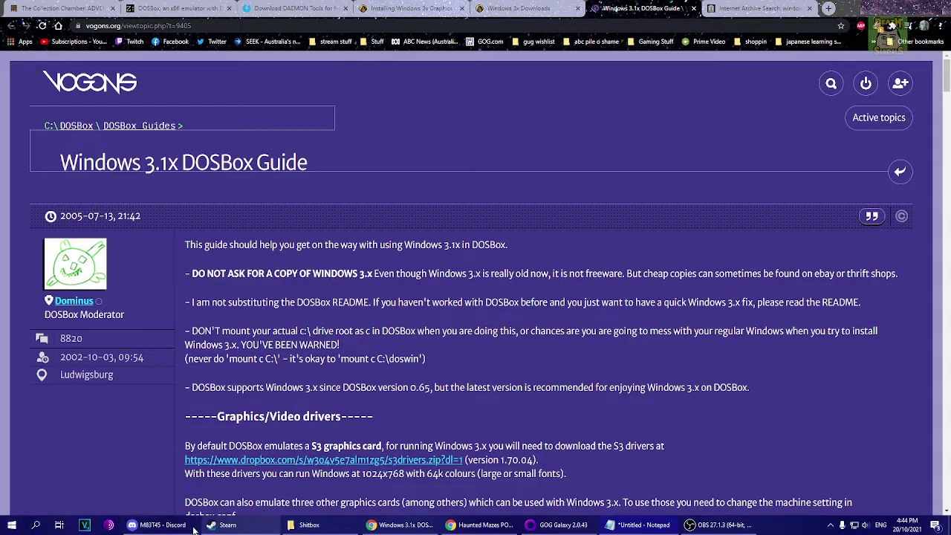
Step: Launch DOSBox from the Start menu, reposition its window, and switch to drive D:
left_click(11, 524)
left_click(313, 376)
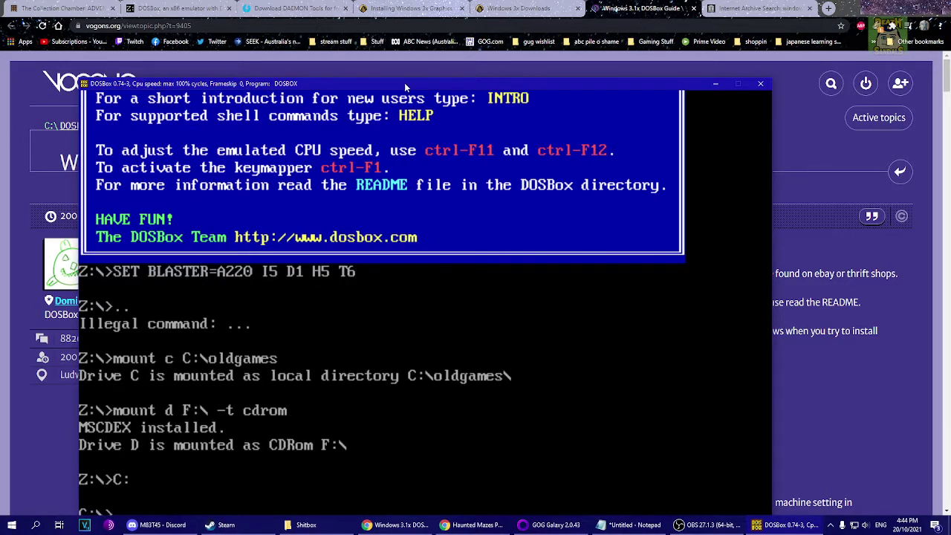
left_click_drag(404, 82, 480, 28)
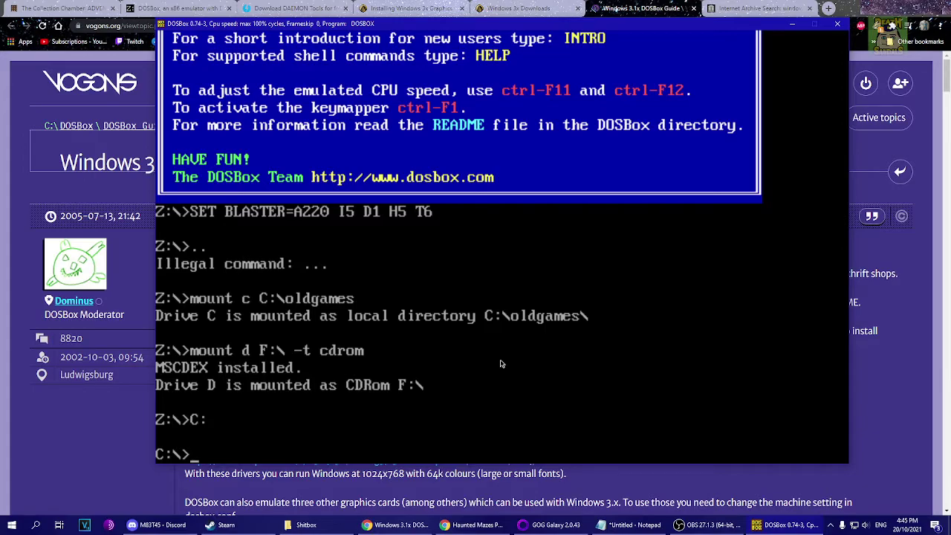
type("d:")
key("Return")
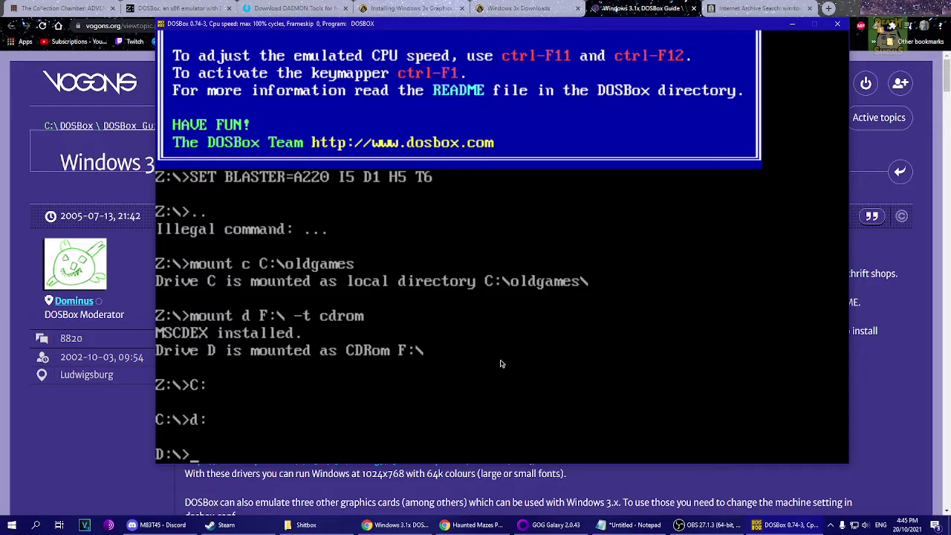
Step: Run dir, then dir/p, paging through all 466 files on D: to the end
type("dir")
key("Return")
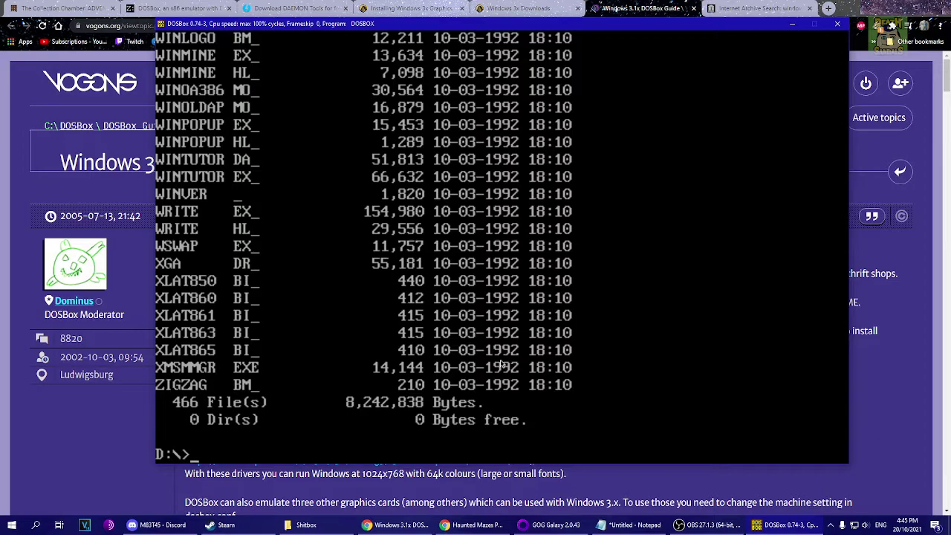
type("dir/p")
key("Return")
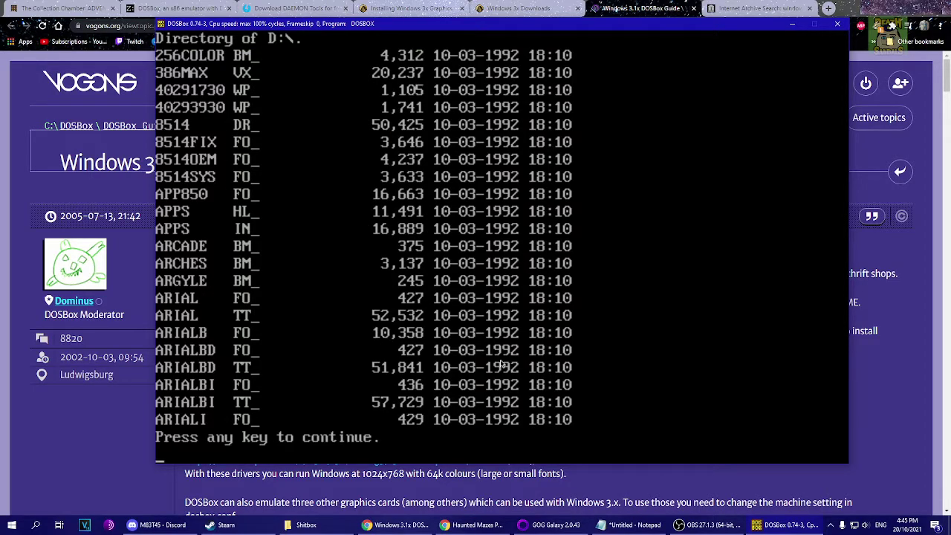
key("space")
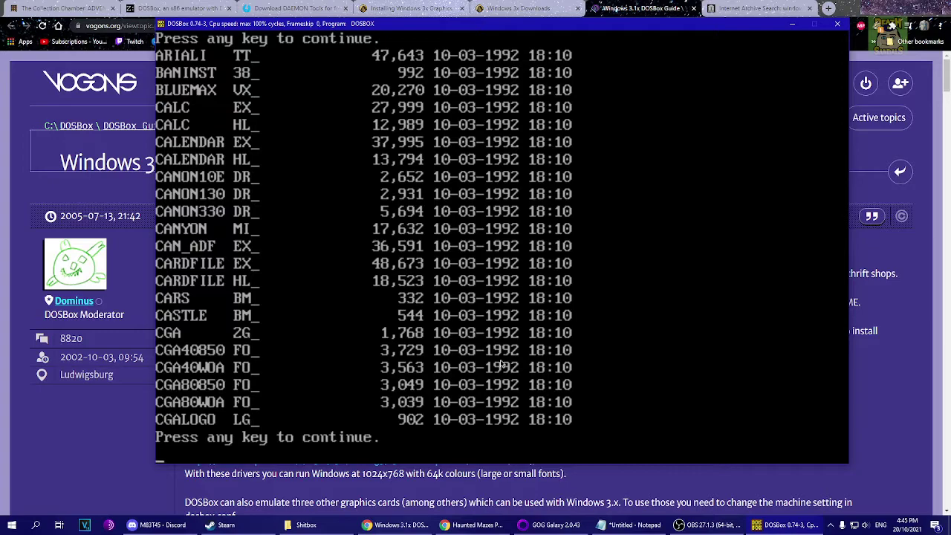
key("space")
key("space")
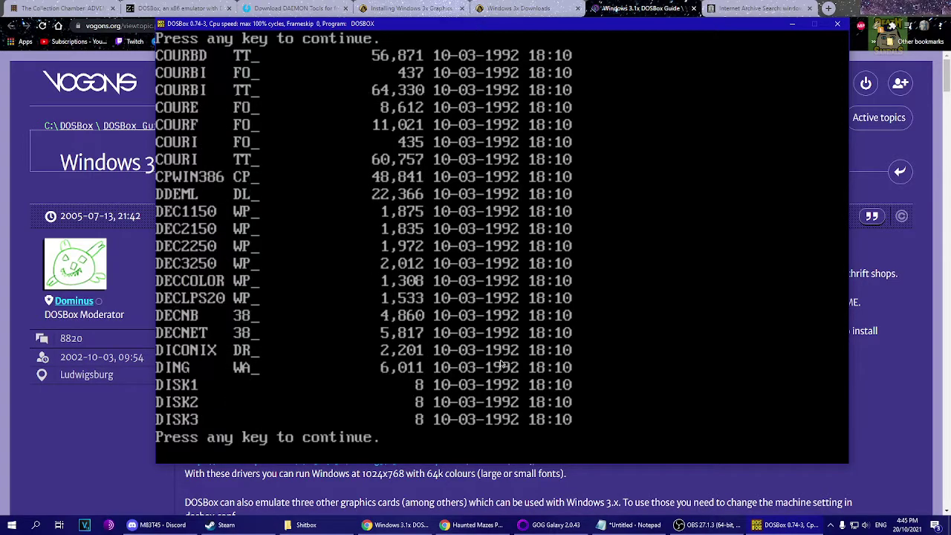
key("space")
key("space")
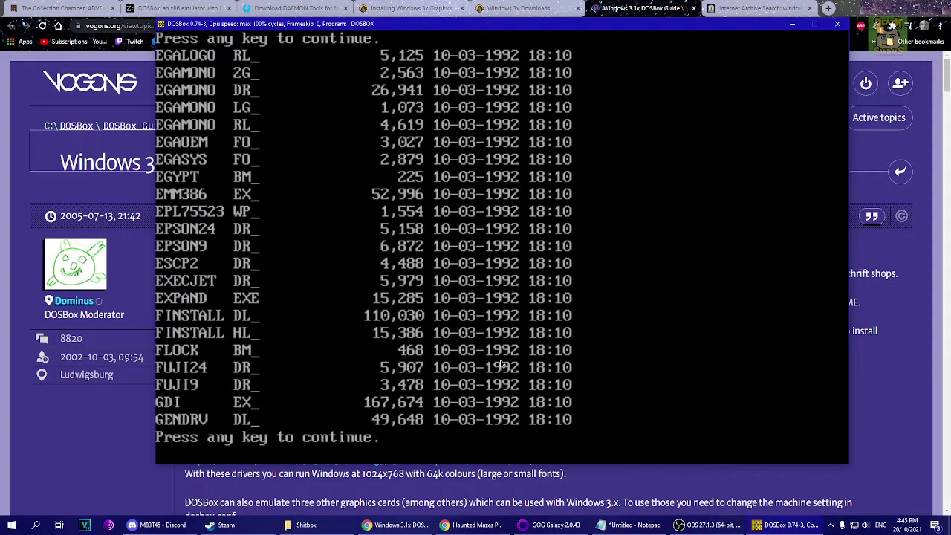
key("space")
key("space")
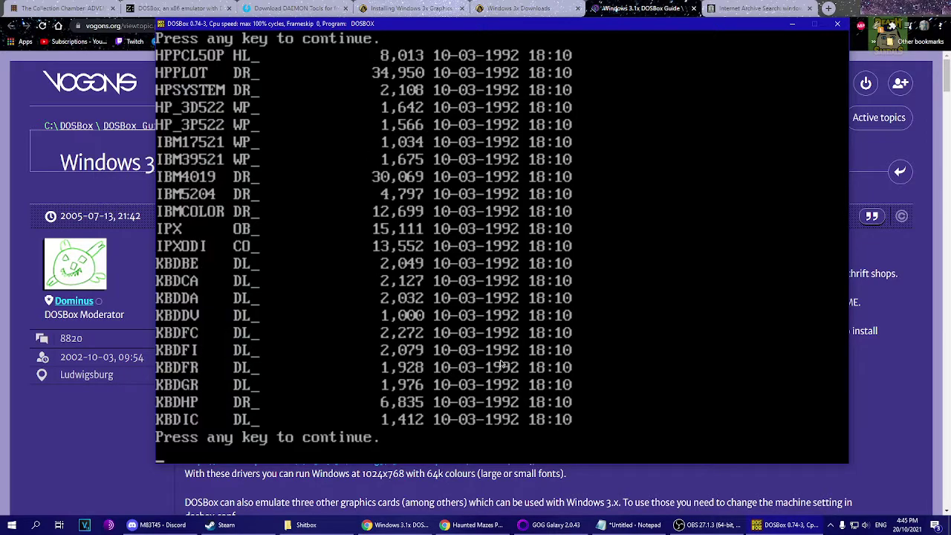
key("space")
key("space")
key("space")
key("space")
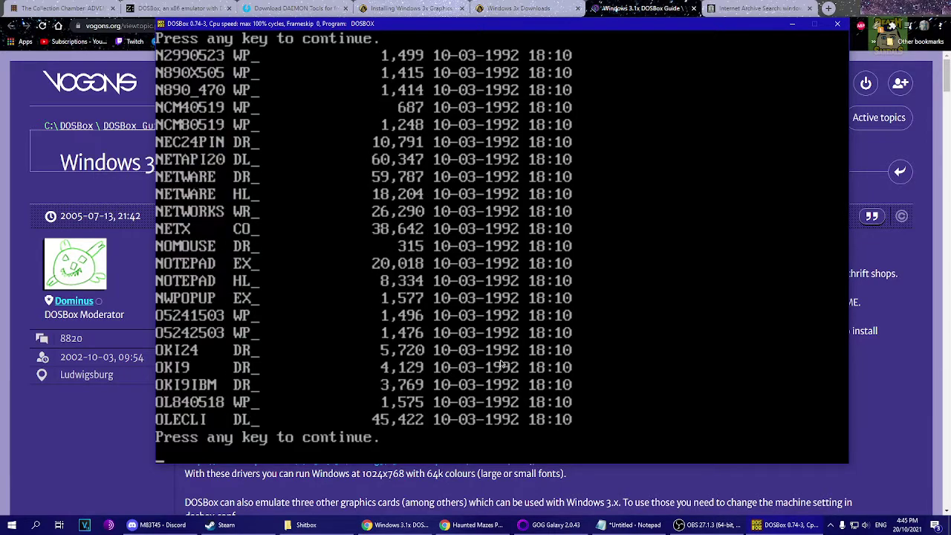
key("space")
key("space")
key("space")
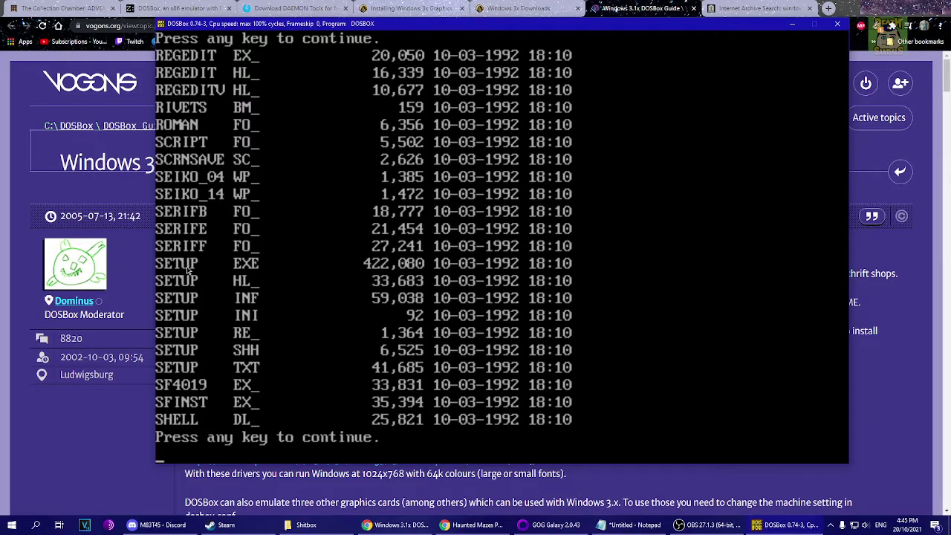
key("space")
key("space")
key("space")
key("space")
key("space")
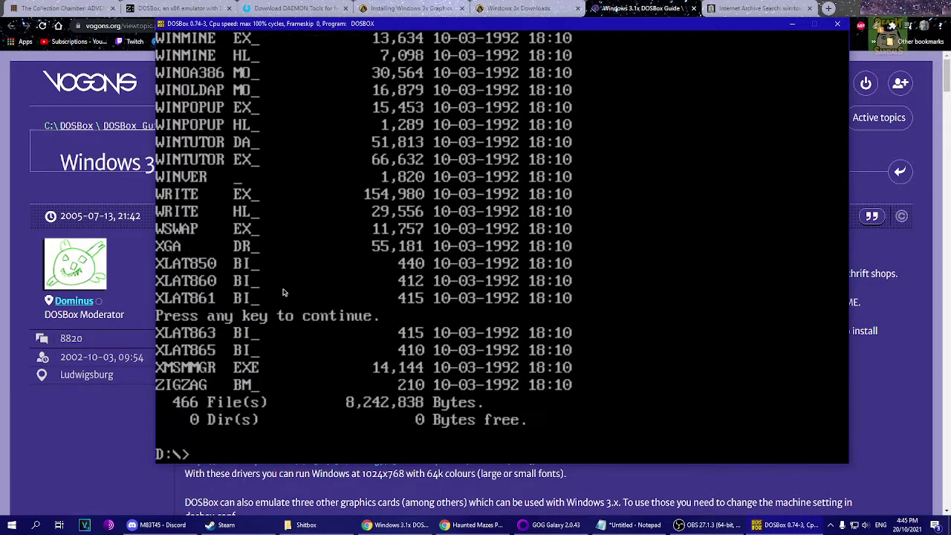
Step: Run setup to reach the Windows 3.1 Setup screen, cancel the F3 quit prompt, then close DOSBox
type("setup")
key("Return")
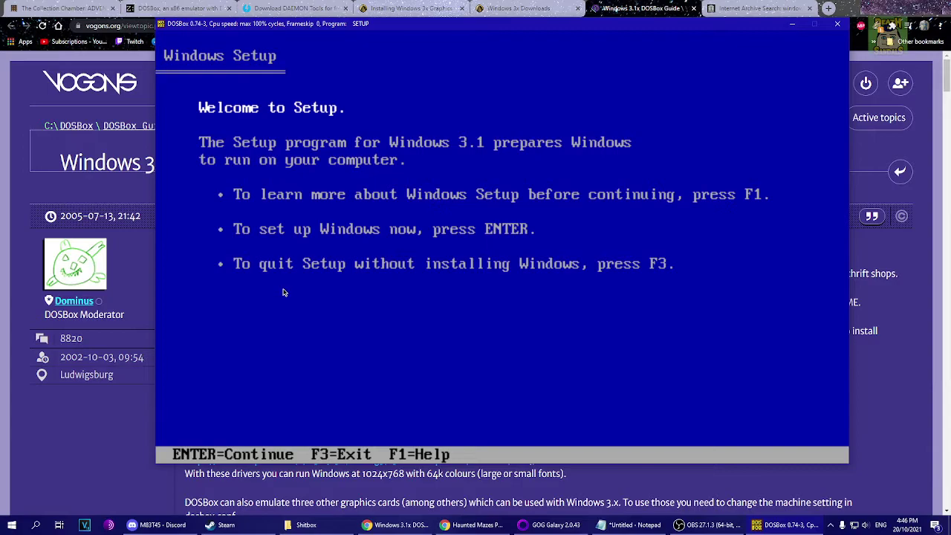
key("F3")
key("Return")
left_click(837, 26)
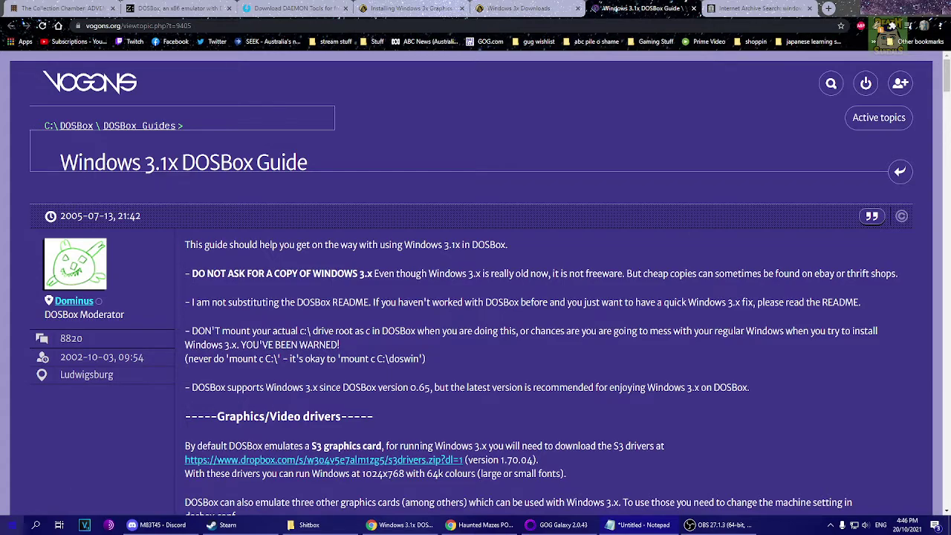
Step: Relaunch DOSBox, try win, then move between the WINDOWS directory and the root of C
left_click(12, 524)
left_click(330, 350)
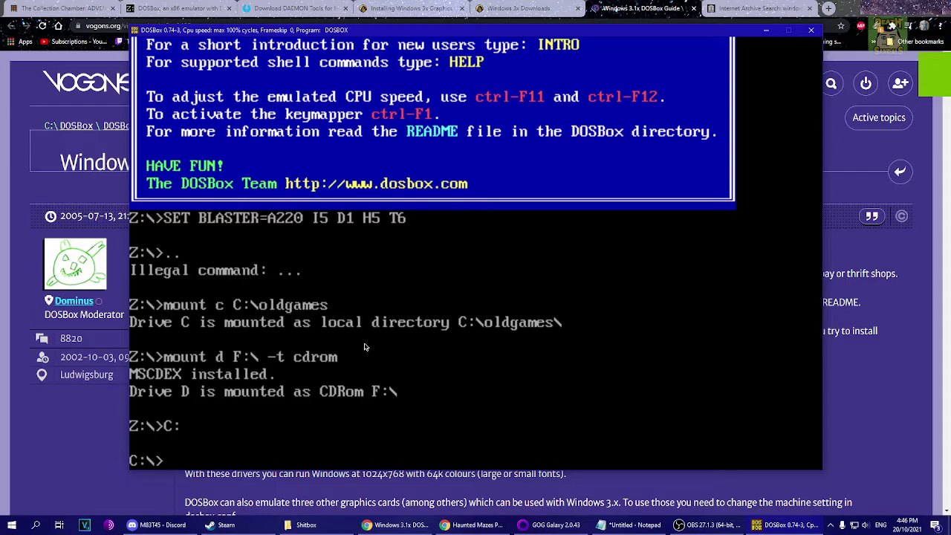
type("win")
key("Return")
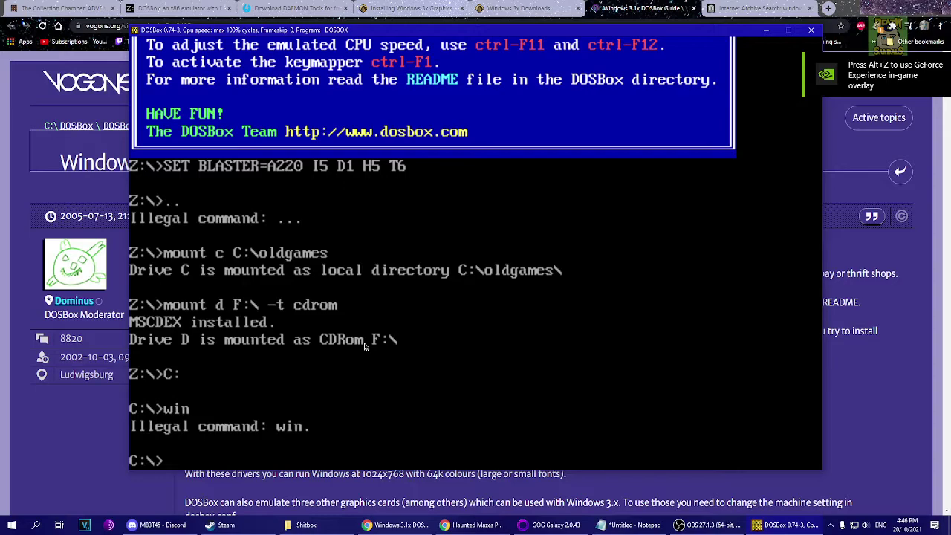
type("cd")
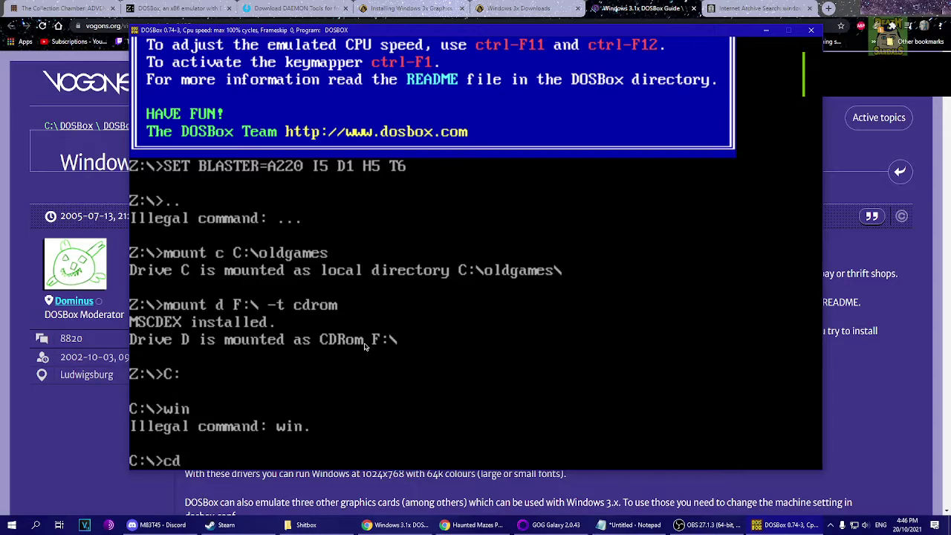
type(" windows")
key("Return")
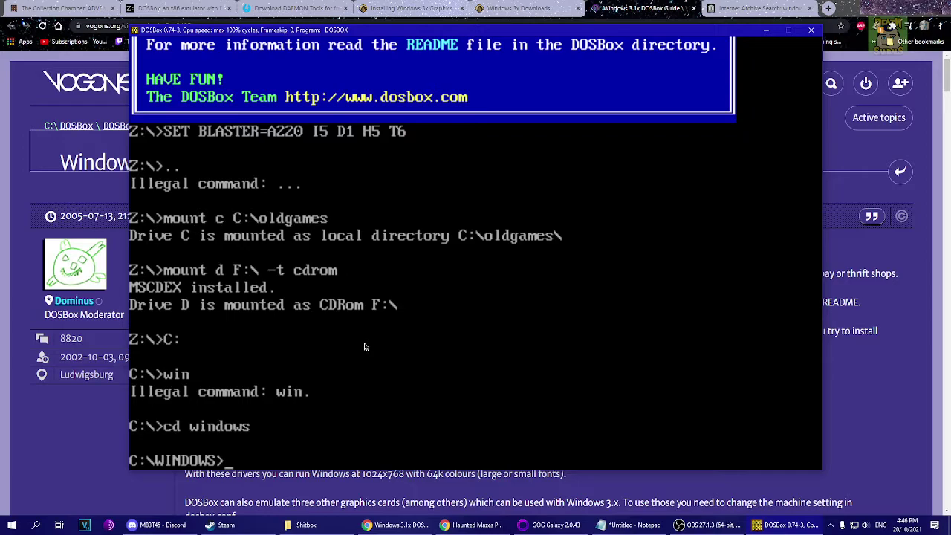
type("cd\\")
key("Return")
Step: Enter C:\WINDOWS and run win to start Windows 3.1 with Program Manager
type("c")
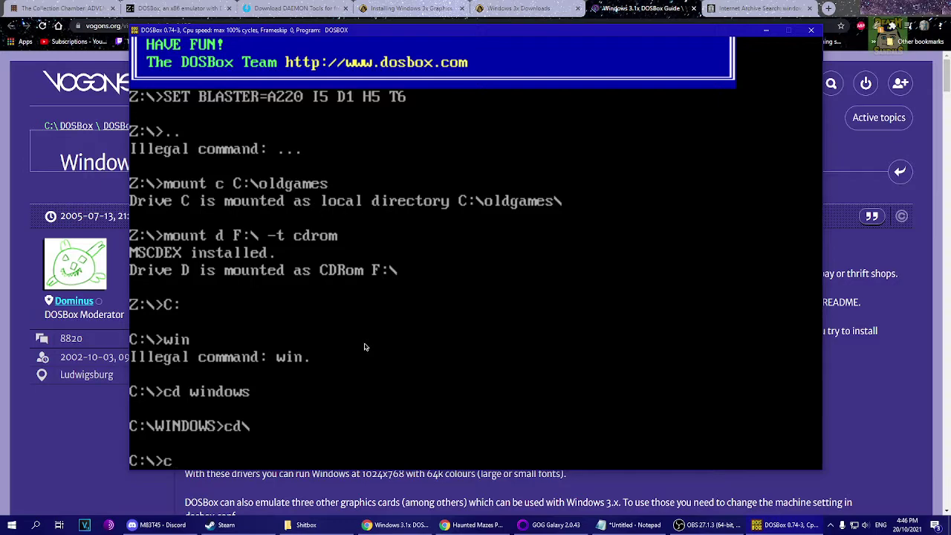
type("d windows")
key("Return")
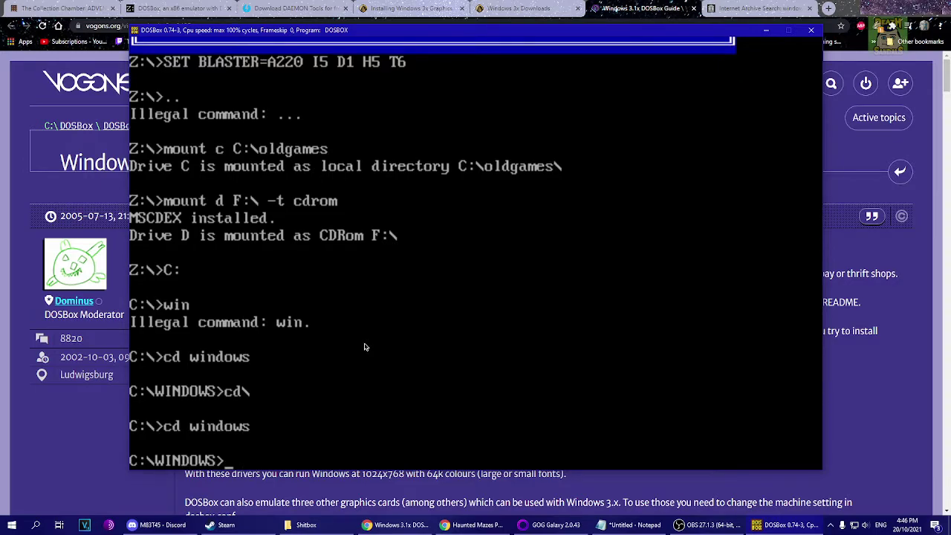
type("cd..")
key("Return")
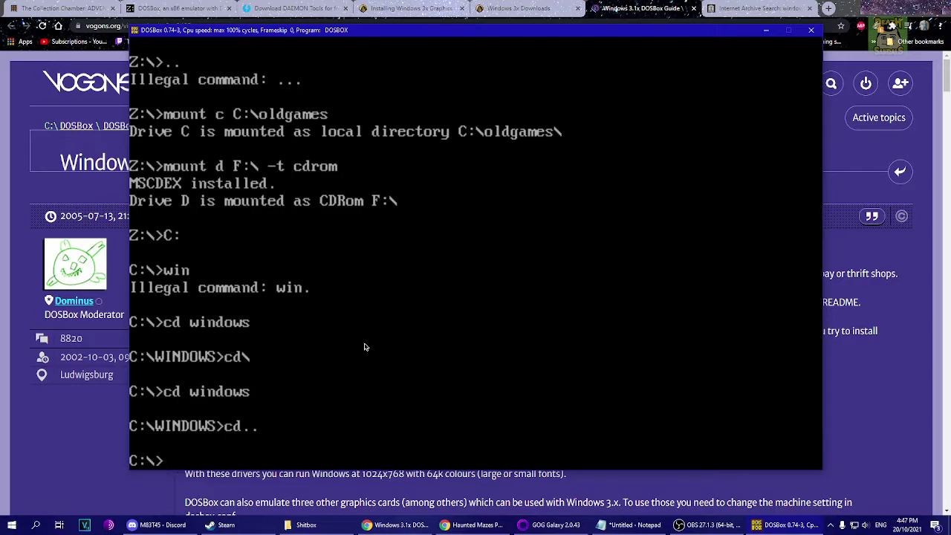
type("cd window")
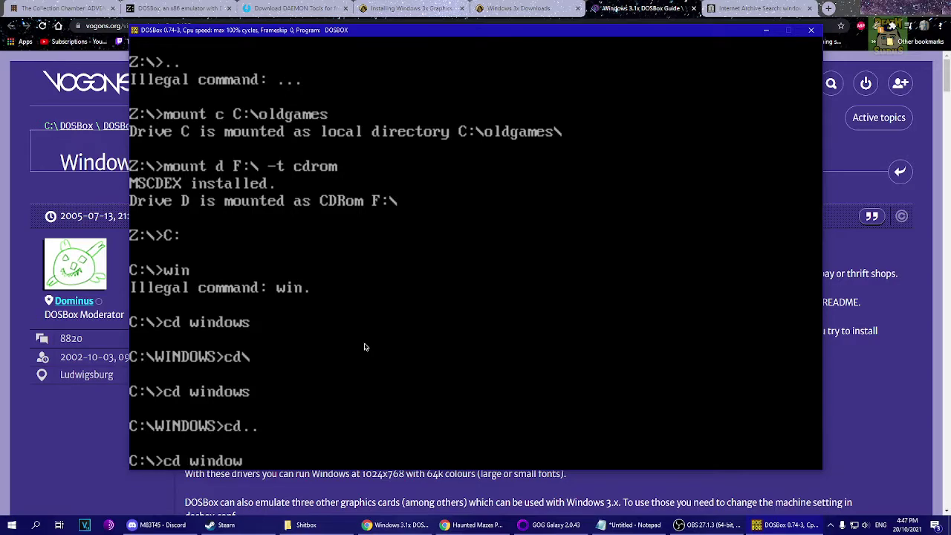
type("s")
key("Return")
type("wi")
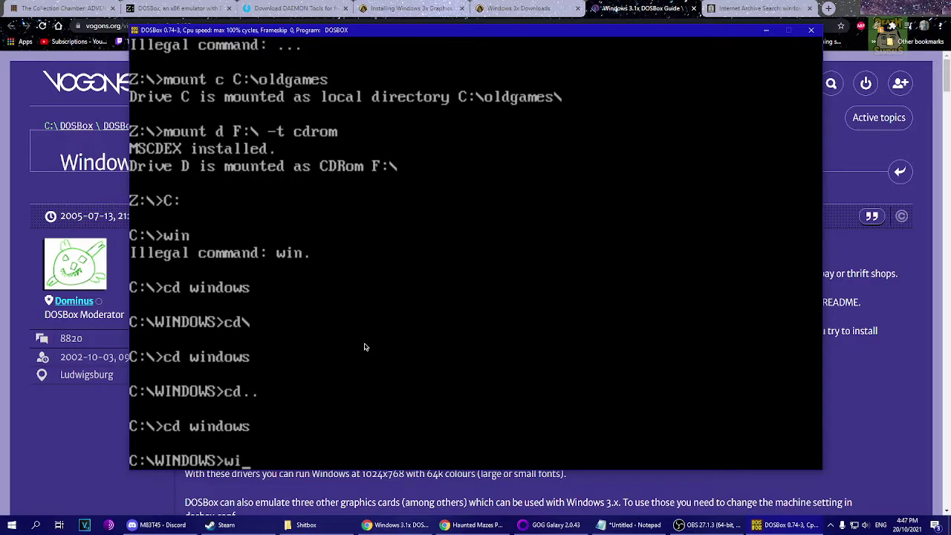
type("n")
key("Return")
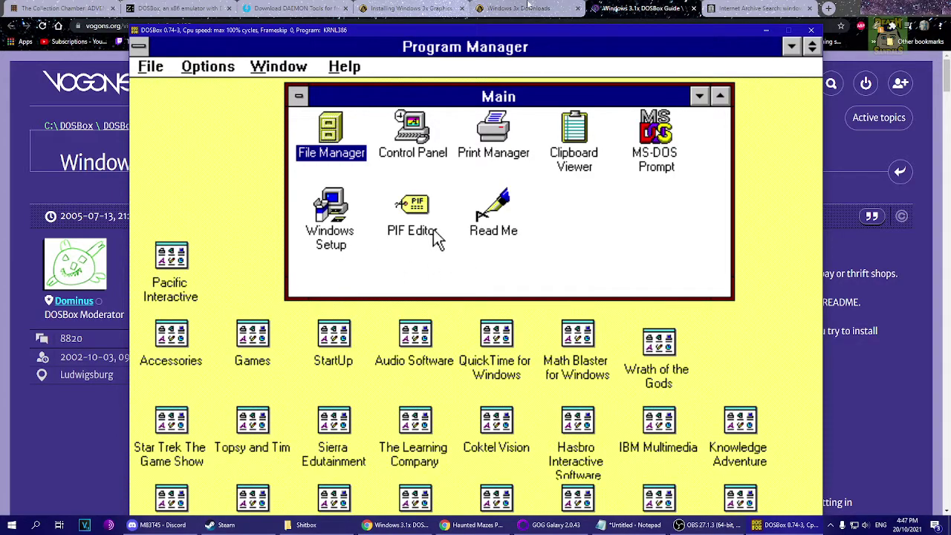
Step: Switch Chrome to sierrahelp's Installing the Graphics Drivers guide offering S3DRIVERS.ZIP
left_click(416, 10)
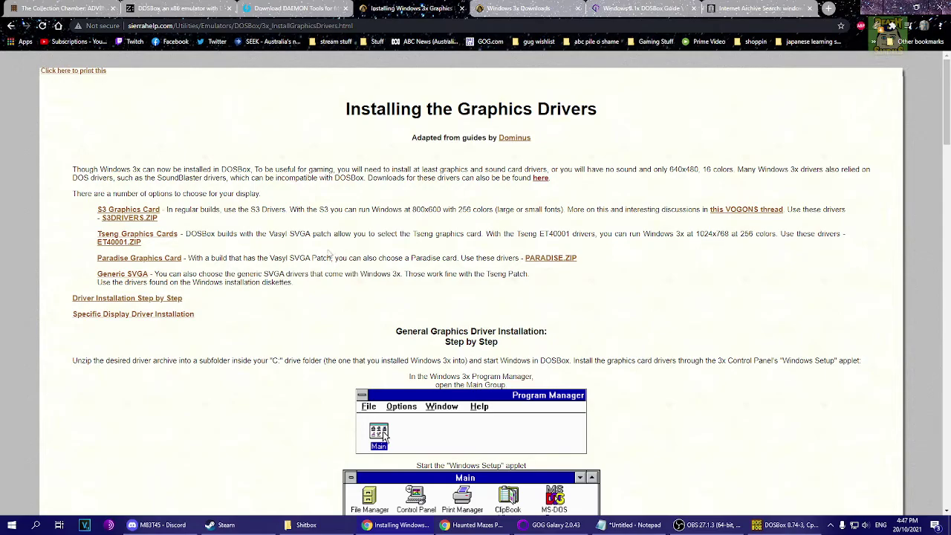
Step: Scroll through the graphics driver guide, try its 'here' link and return, then show the Windows 3x Downloads page
scroll(329, 253, "down", 5)
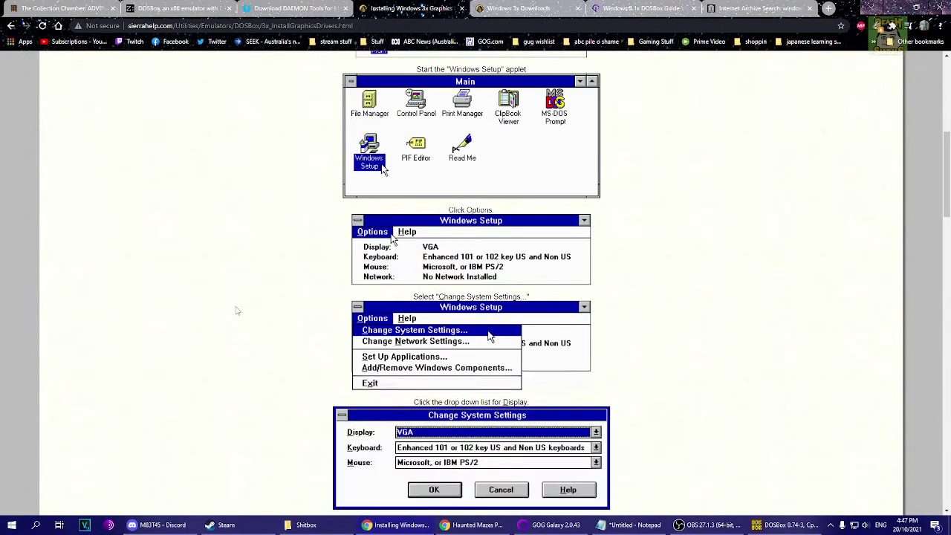
scroll(274, 327, "down", 2)
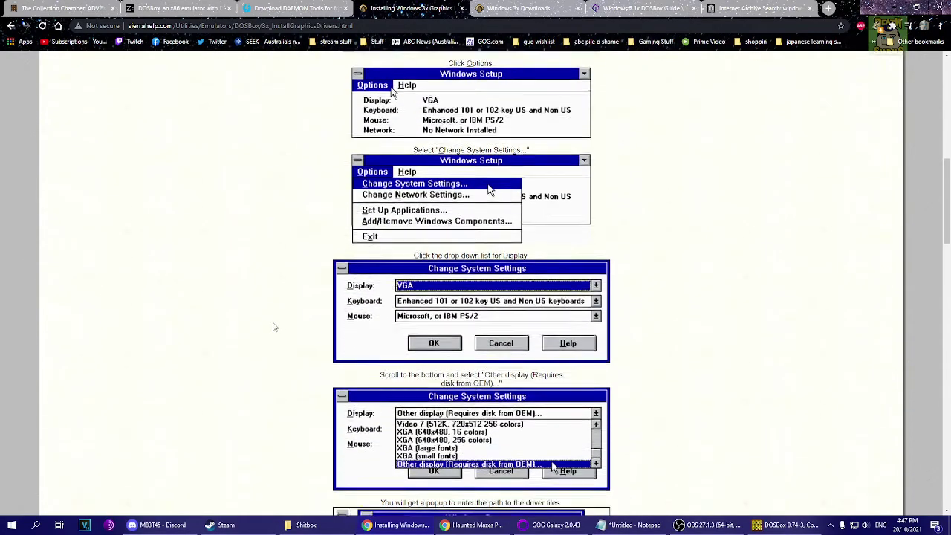
scroll(274, 327, "down", 9)
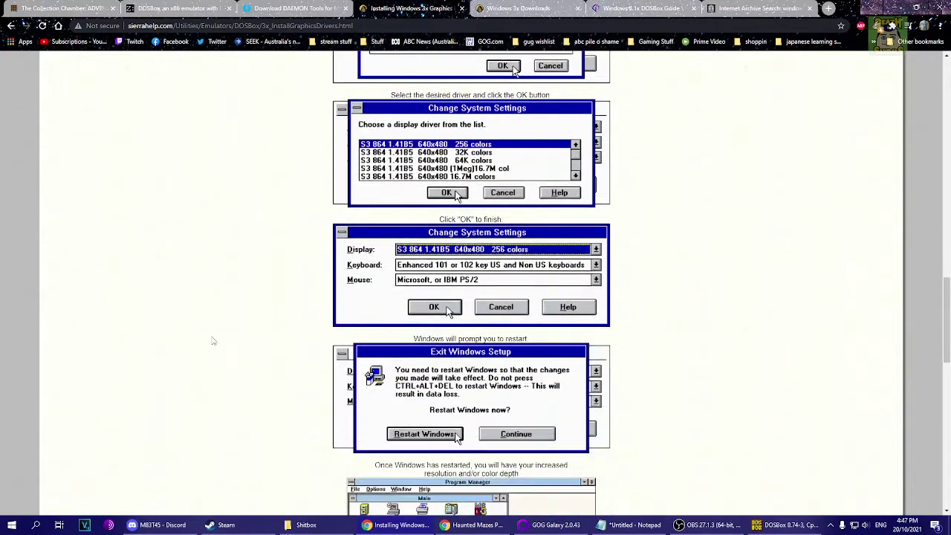
scroll(213, 341, "up", 20)
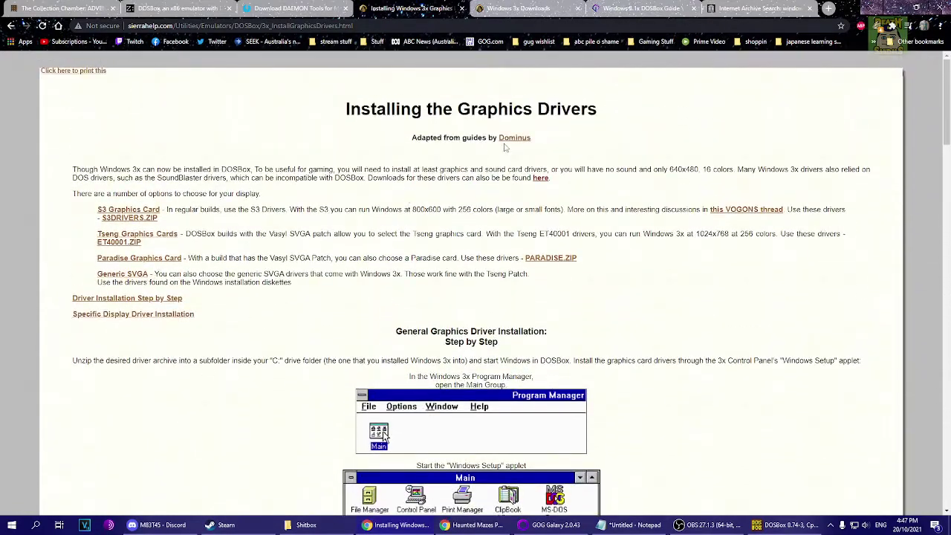
left_click(540, 179)
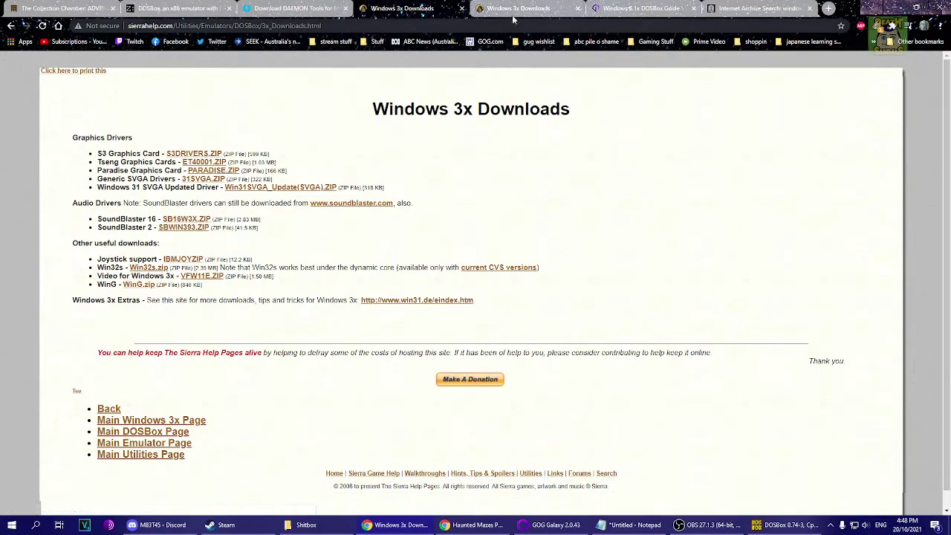
left_click(12, 26)
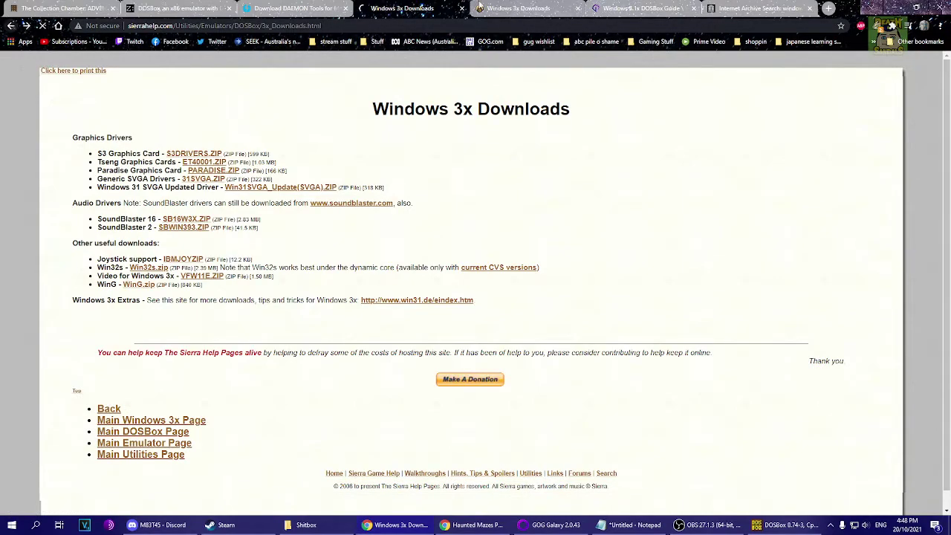
left_click(479, 8)
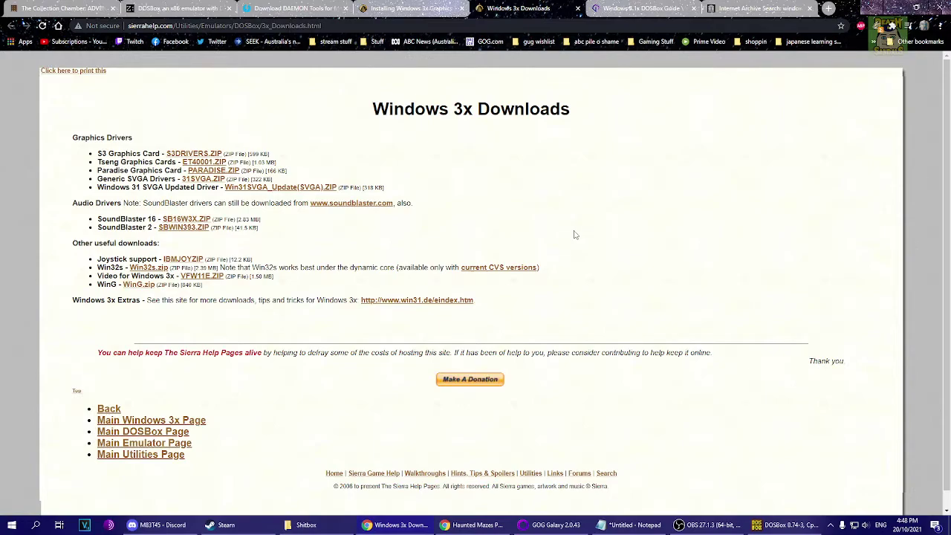
Step: In Windows Setup, confirm the S3 864 640x480 256-colour display driver, then cancel and close Setup unchanged
left_click(785, 525)
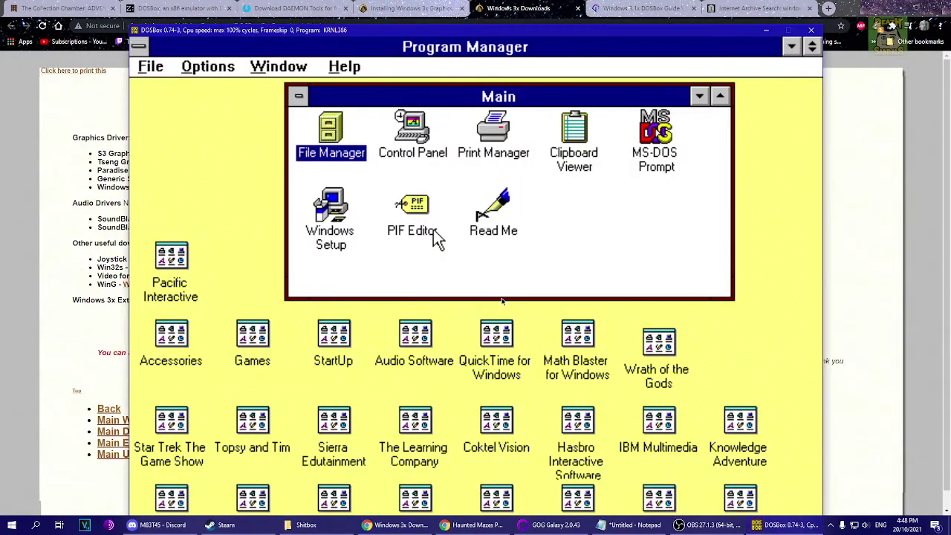
double_click(333, 223)
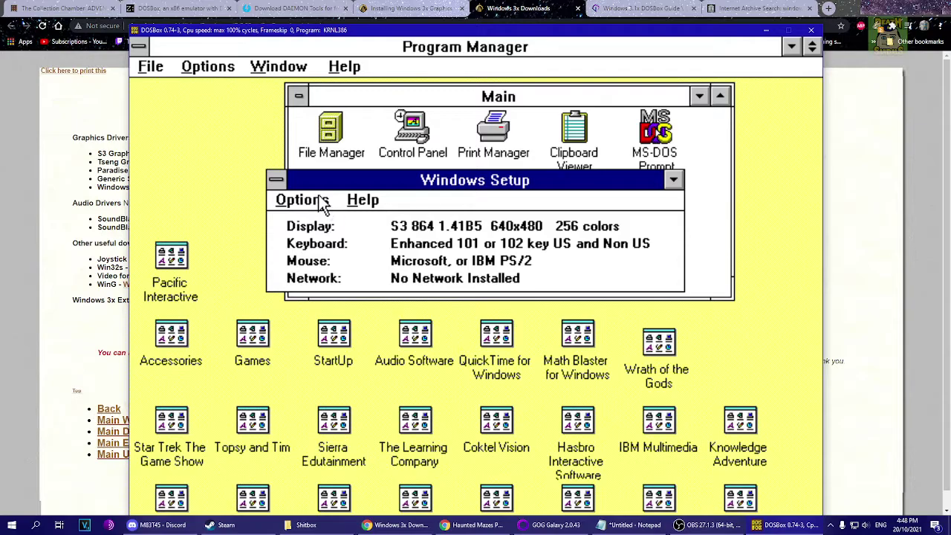
left_click(320, 201)
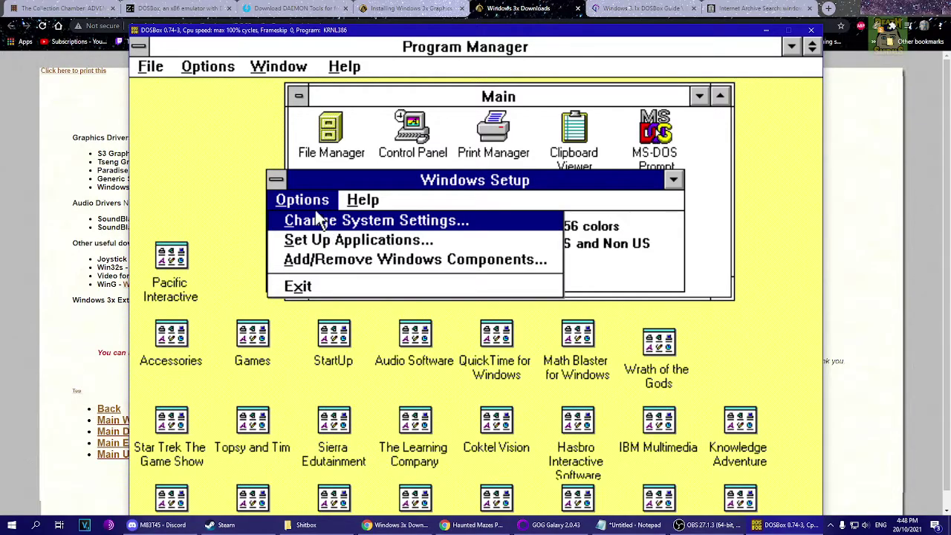
left_click(313, 219)
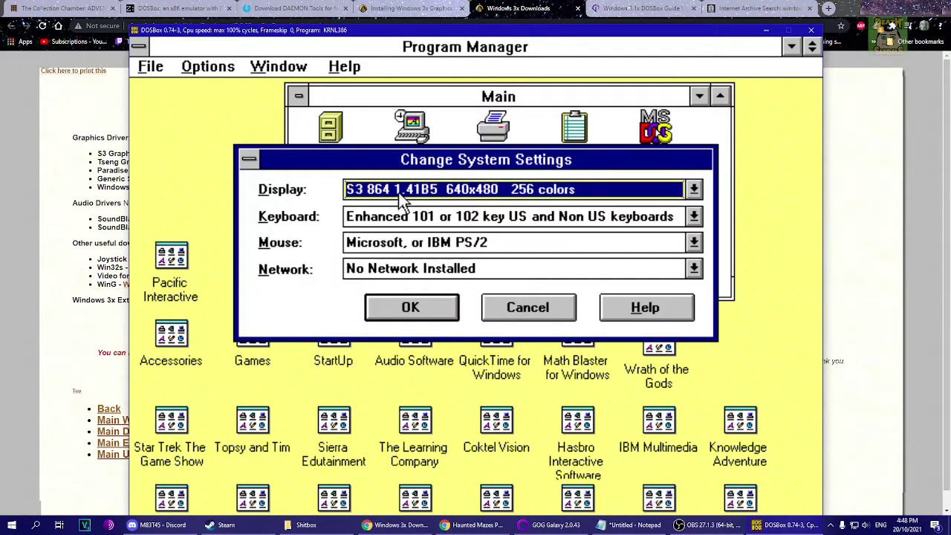
left_click(692, 192)
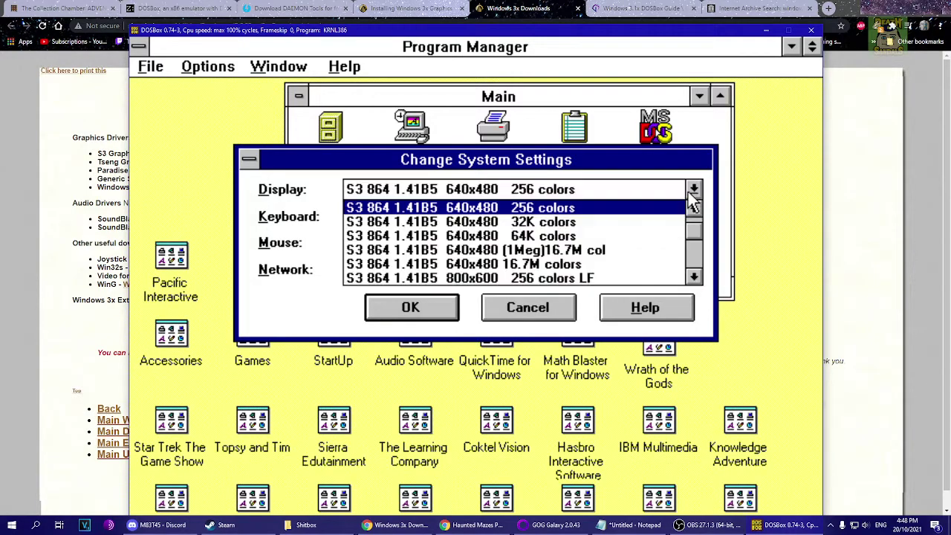
left_click(693, 208)
left_click(693, 208)
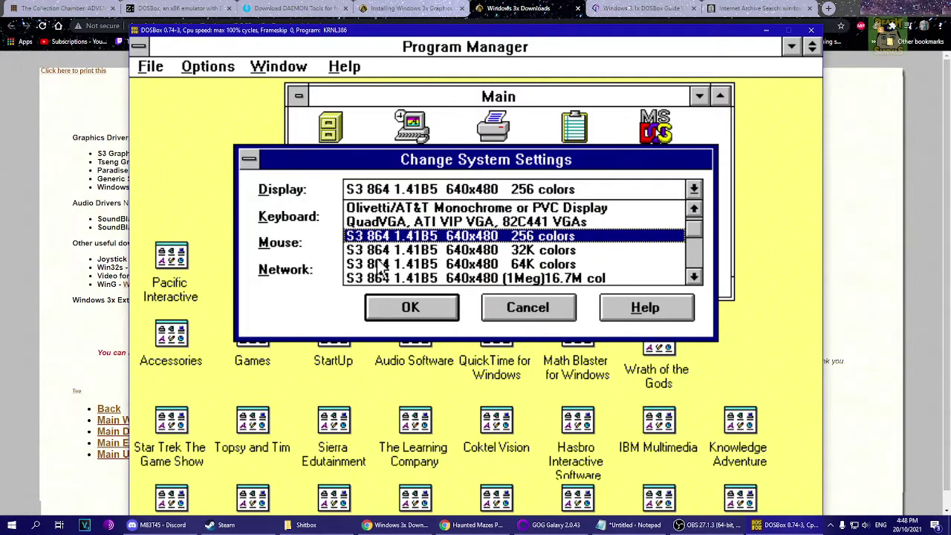
left_click(693, 271)
left_click(693, 271)
left_click(693, 272)
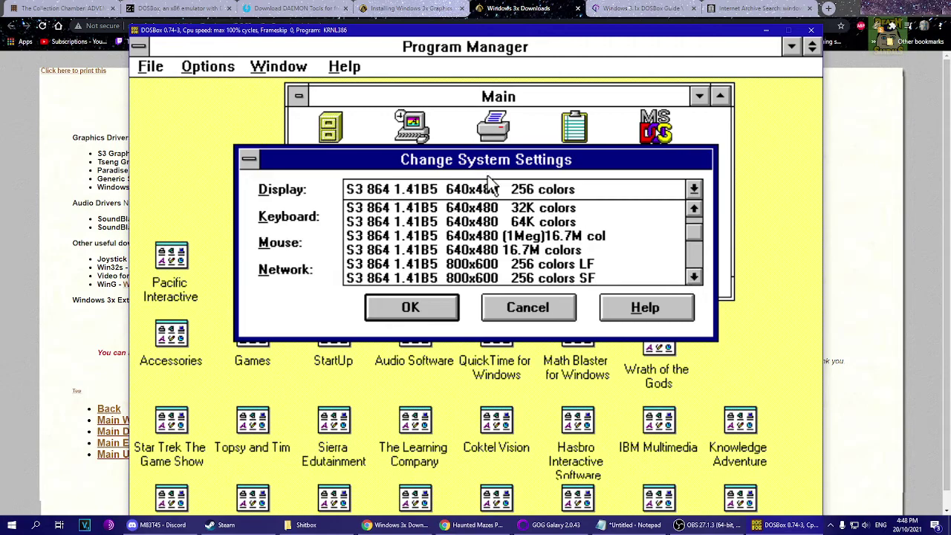
left_click(508, 308)
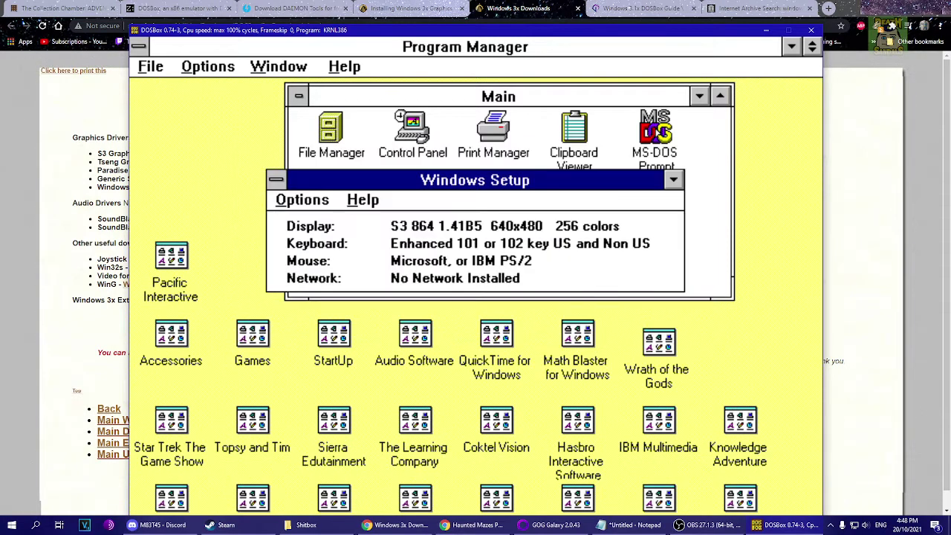
double_click(276, 182)
Step: In File Manager, browse drives C and D, then the sb16 and sb16dr~1 folders
double_click(329, 148)
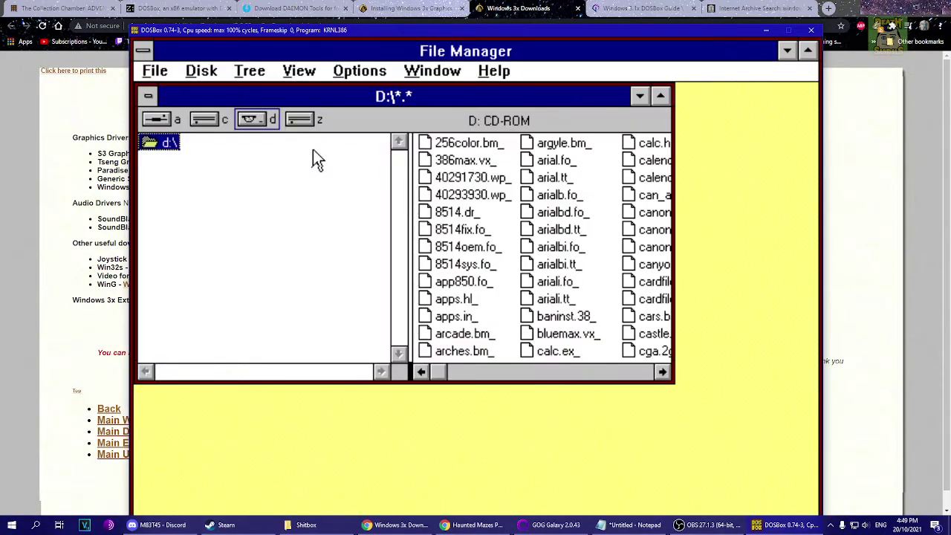
left_click(207, 121)
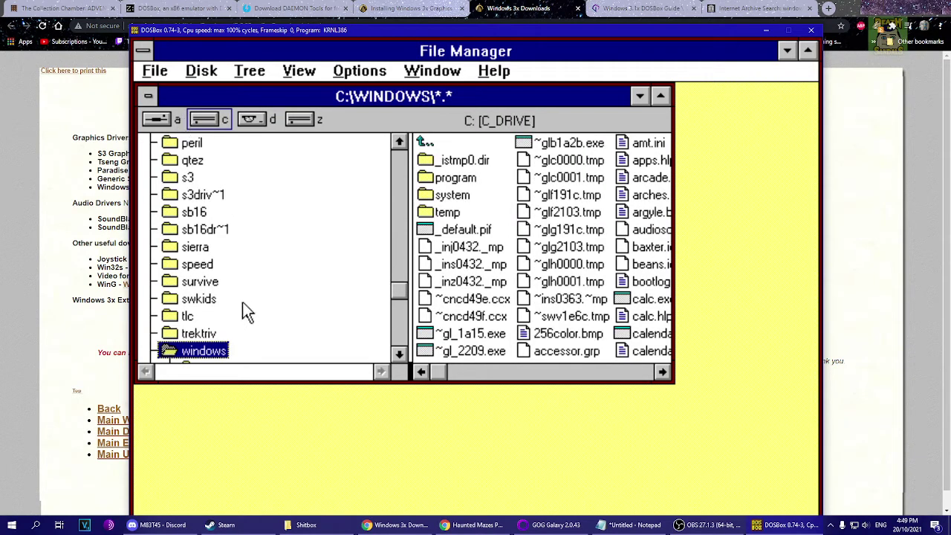
left_click(251, 119)
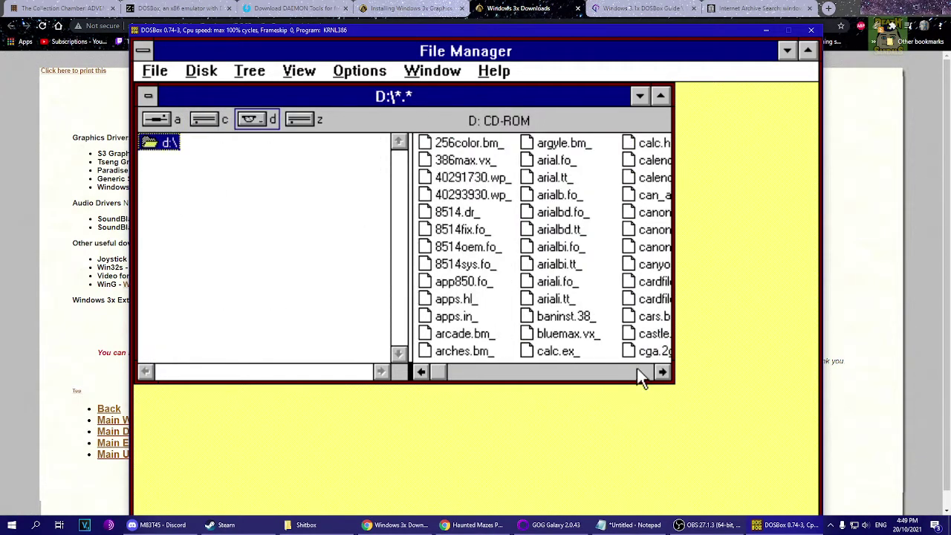
left_click_drag(661, 373, 661, 374)
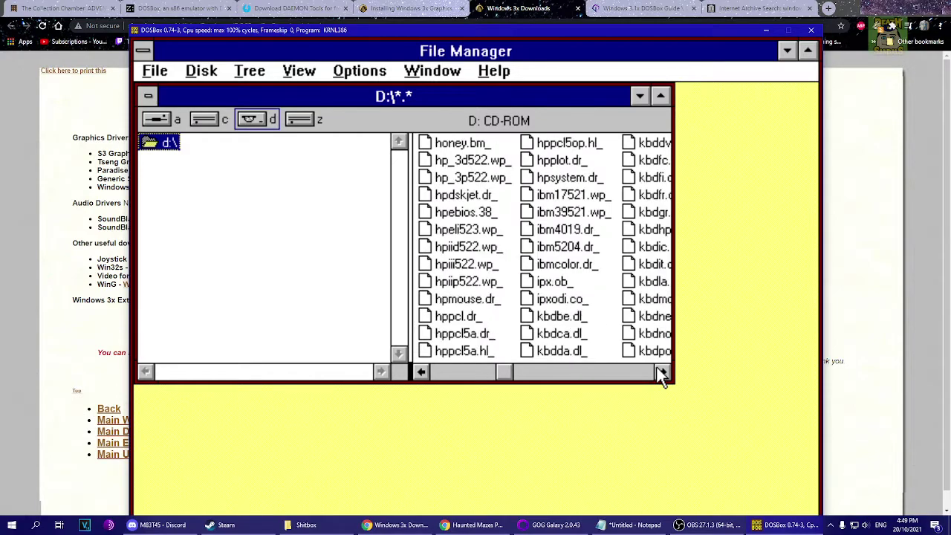
left_click(211, 122)
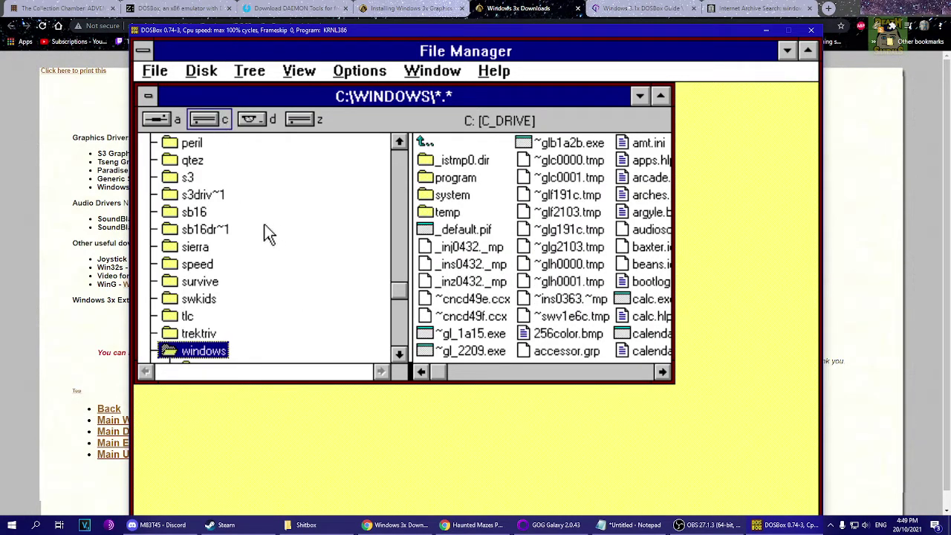
left_click(193, 214)
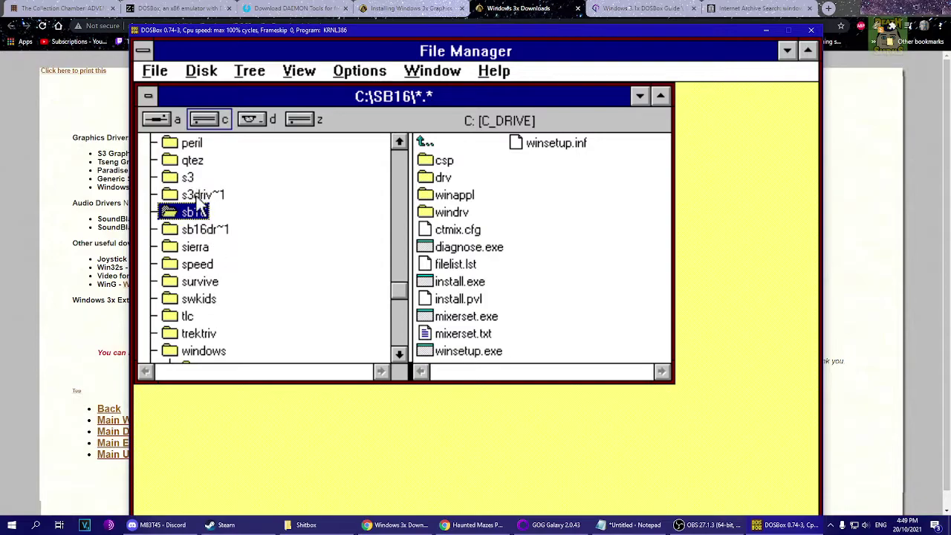
left_click(202, 234)
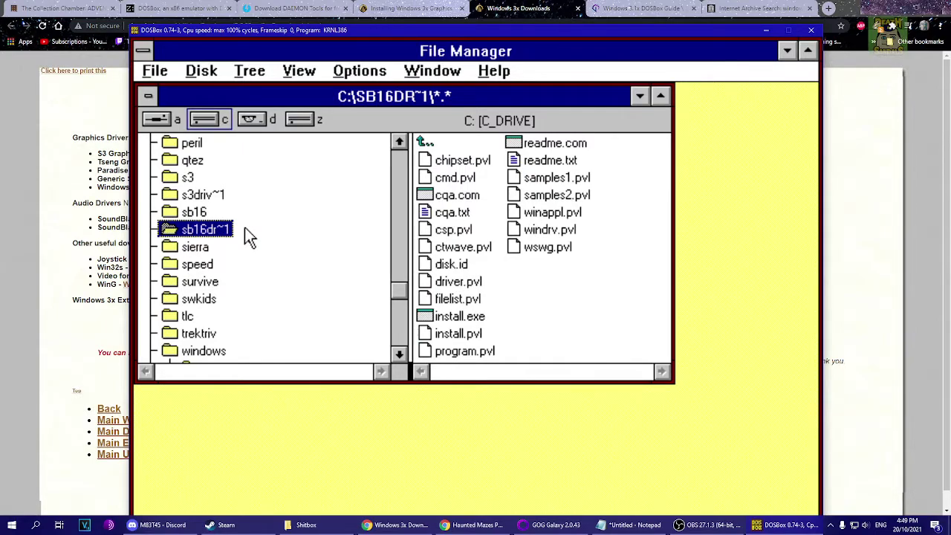
left_click(190, 215)
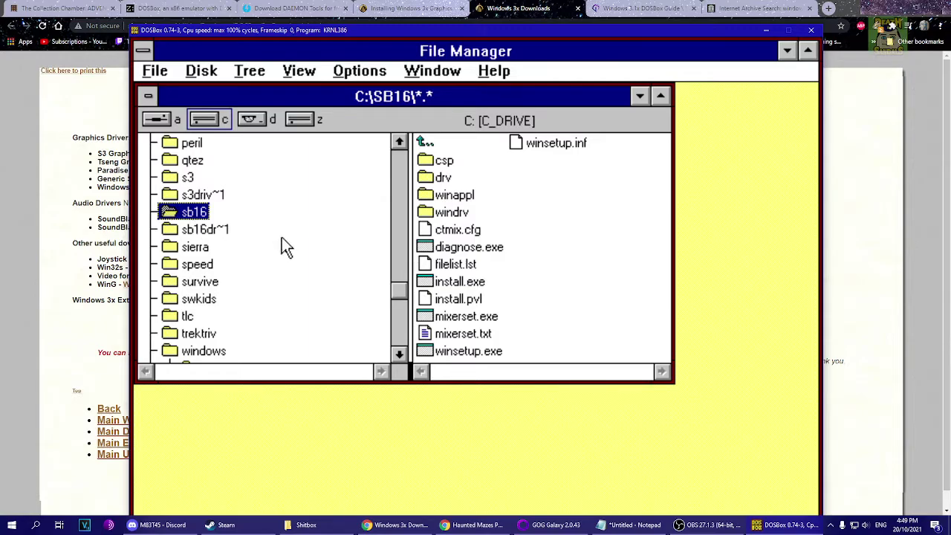
Step: Try running the SB16 install.exe, dismiss its error, and view the S3 folder's files
double_click(474, 286)
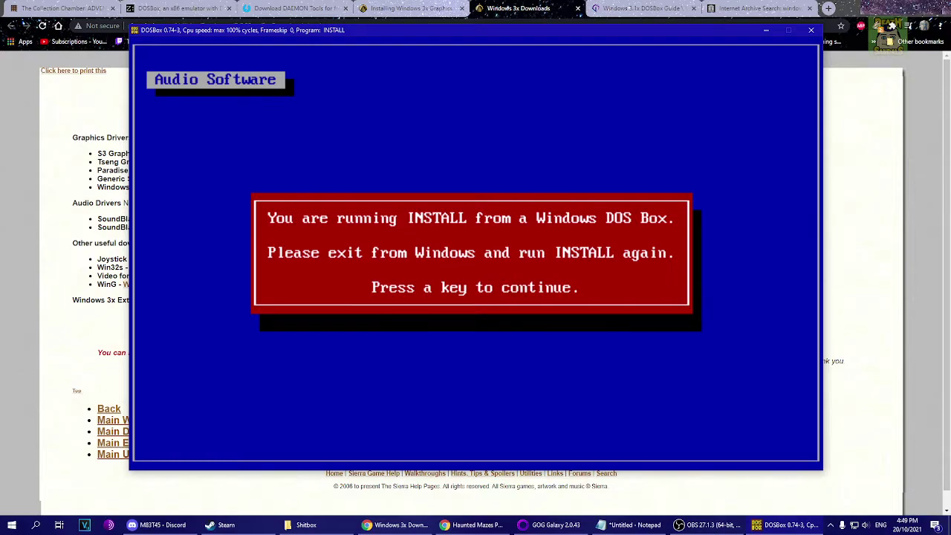
key("Return")
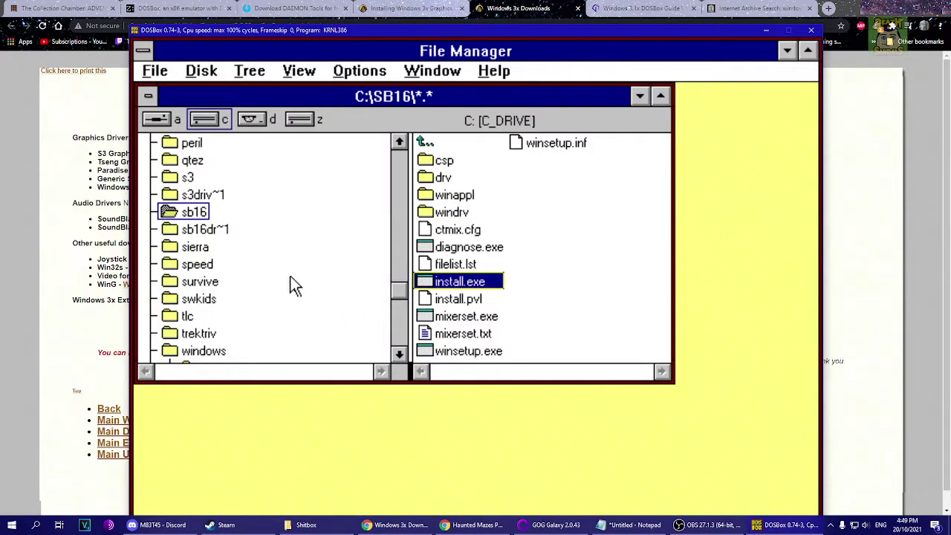
left_click(189, 178)
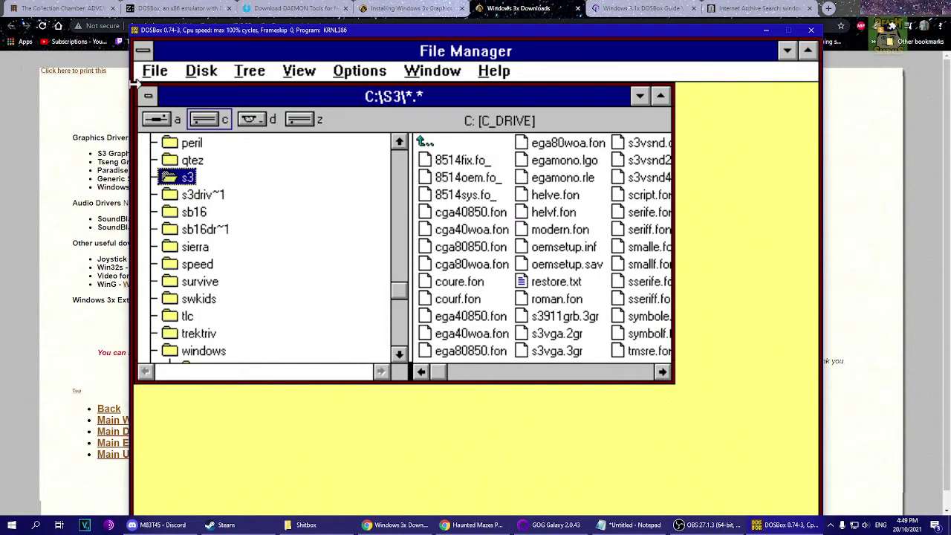
double_click(147, 54)
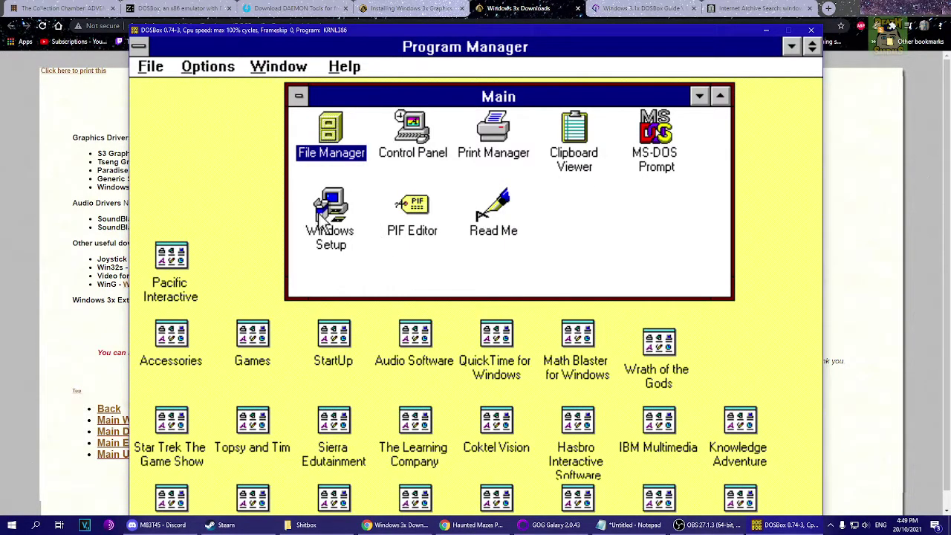
double_click(325, 223)
left_click(312, 197)
left_click(330, 218)
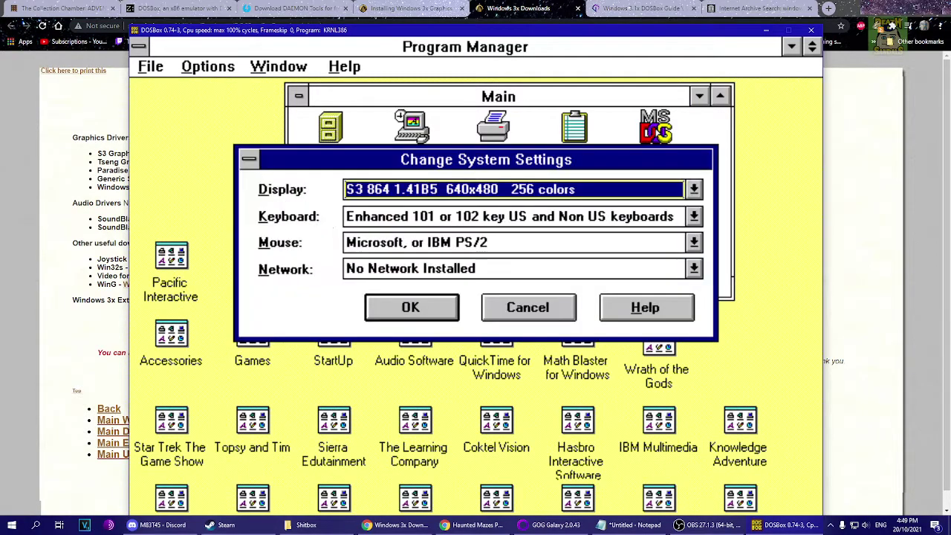
left_click(487, 191)
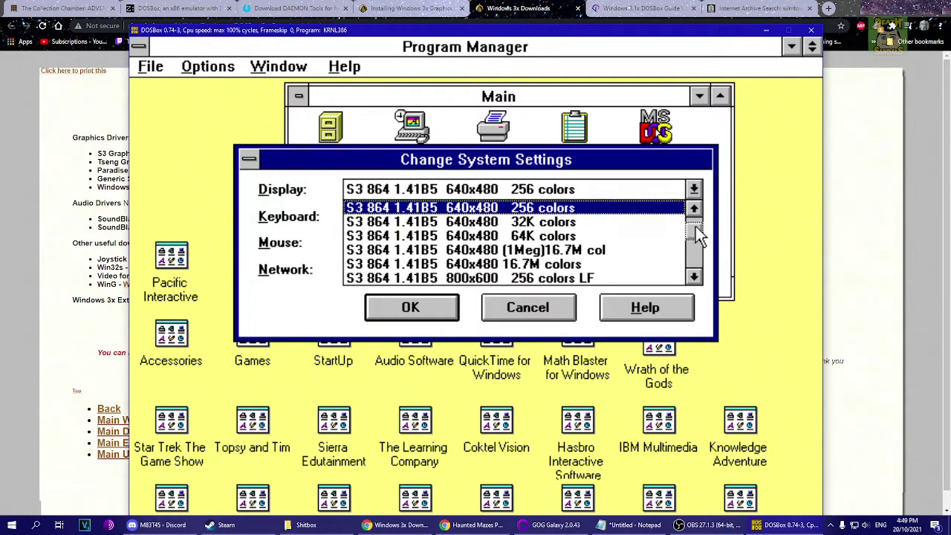
left_click_drag(695, 225, 698, 261)
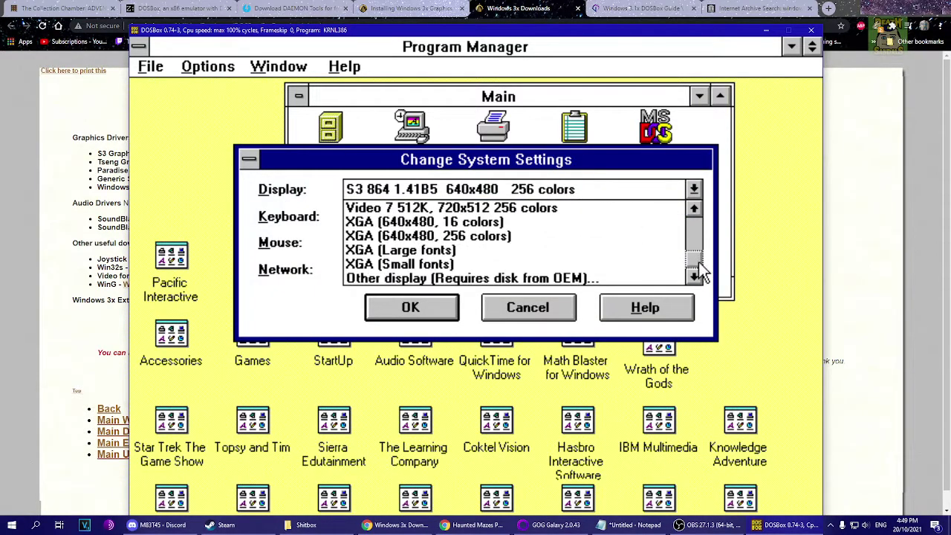
left_click(519, 278)
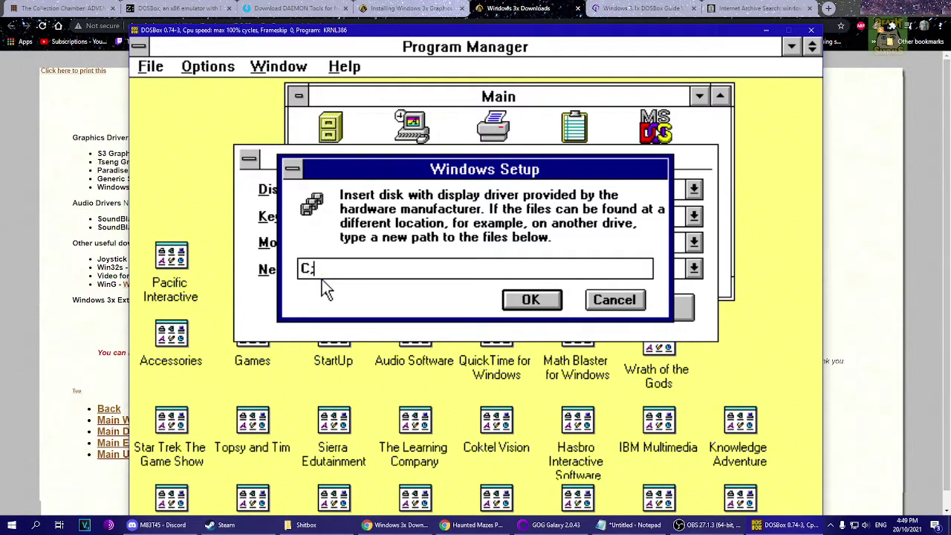
type(":\\S")
key("Return")
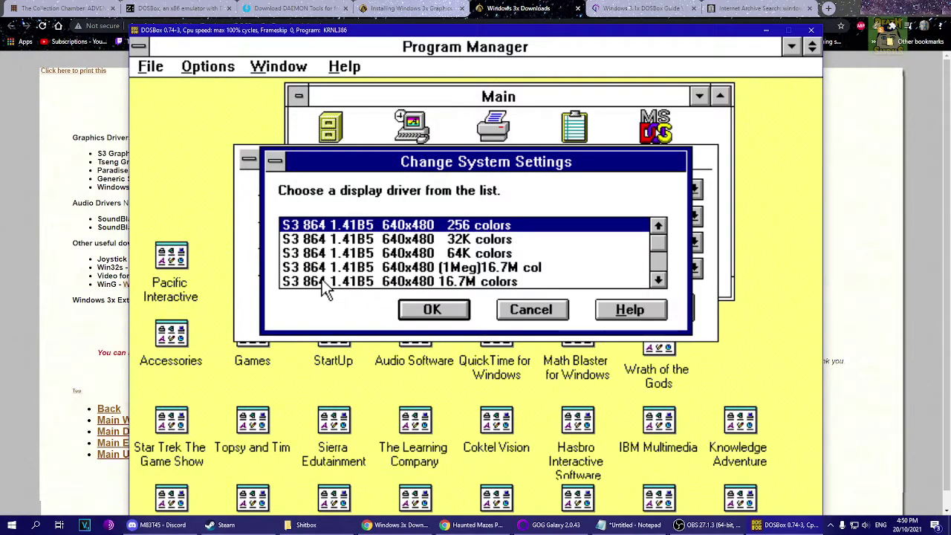
left_click(663, 278)
left_click(659, 280)
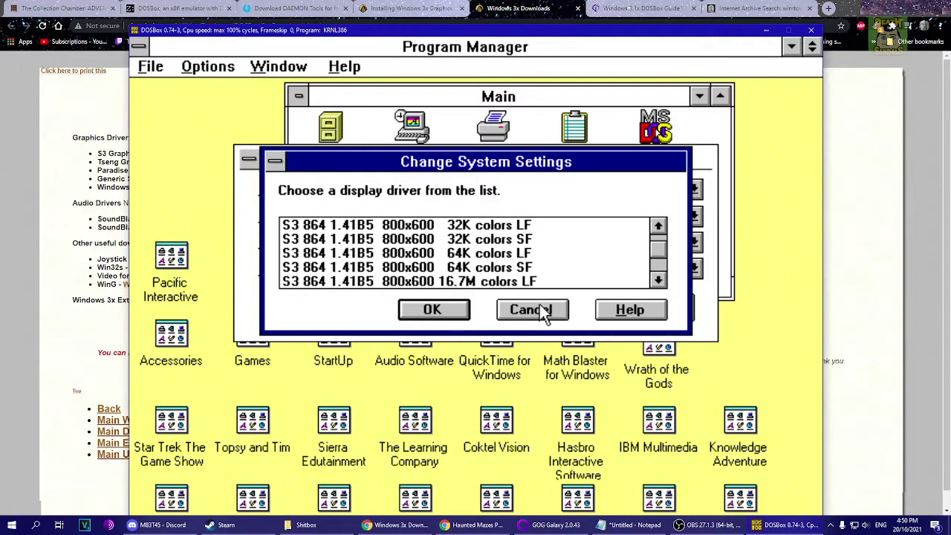
left_click(541, 309)
left_click(541, 309)
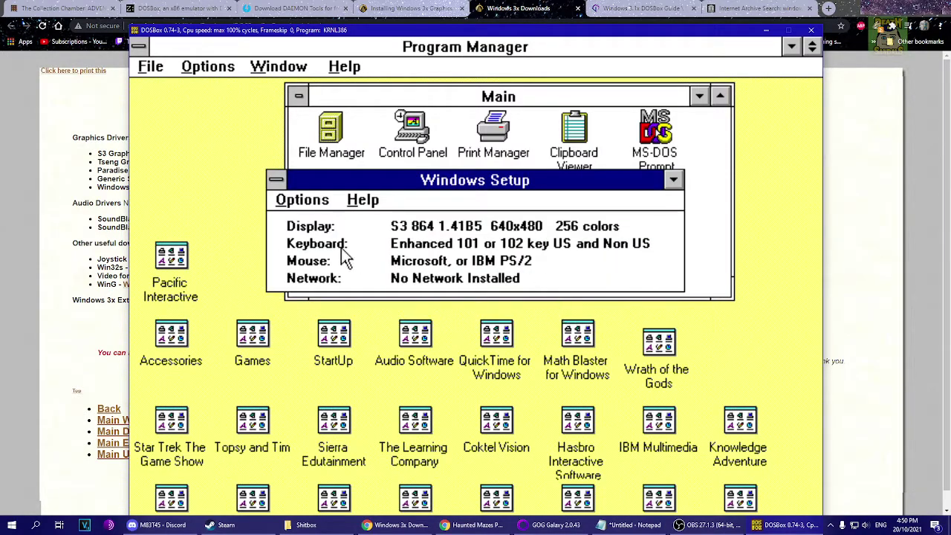
double_click(274, 181)
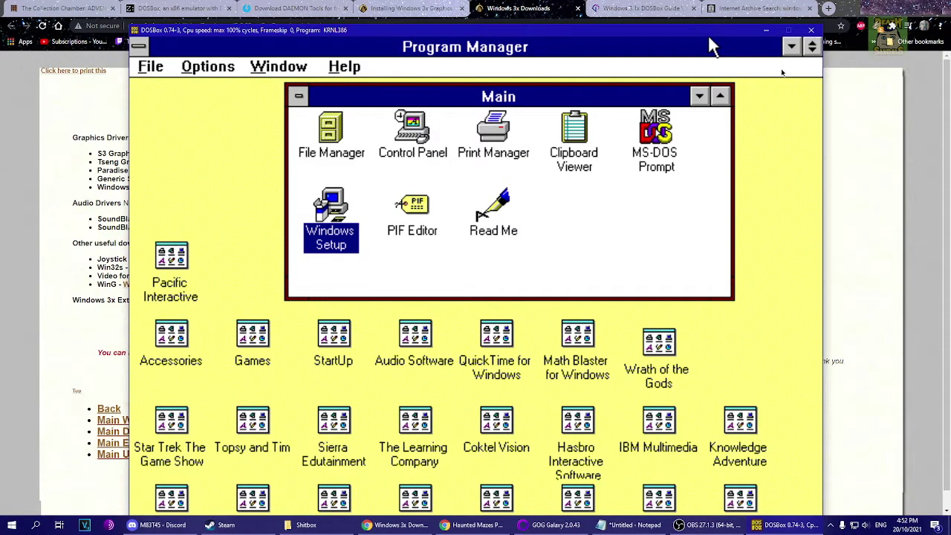
Step: Switch to the Internet Archive search tab and scroll through the Windows 3.1 software results
left_click(730, 7)
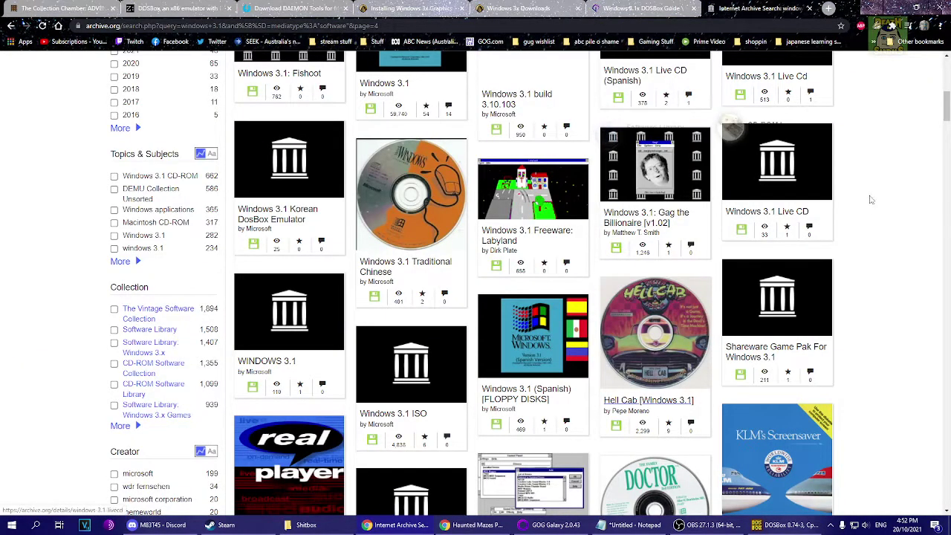
left_click_drag(945, 108, 946, 71)
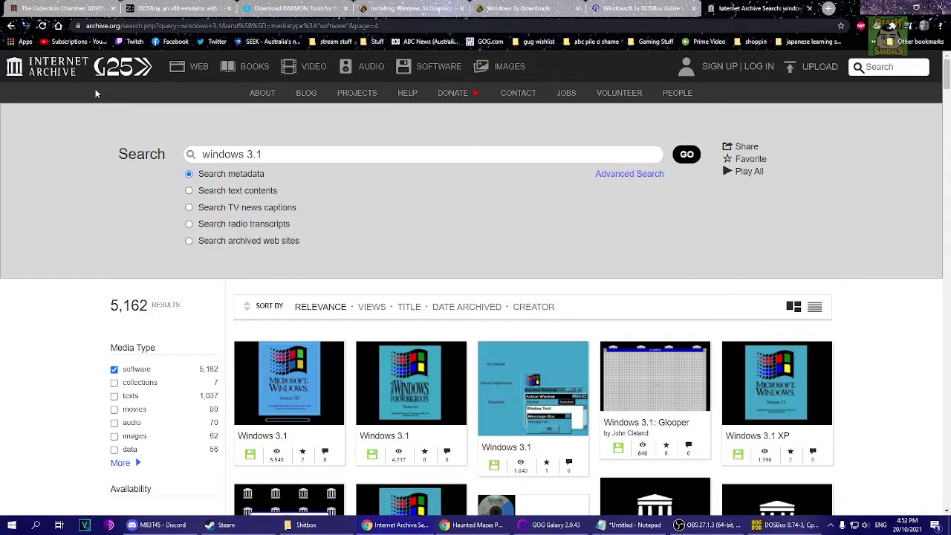
scroll(724, 223, "down", 5)
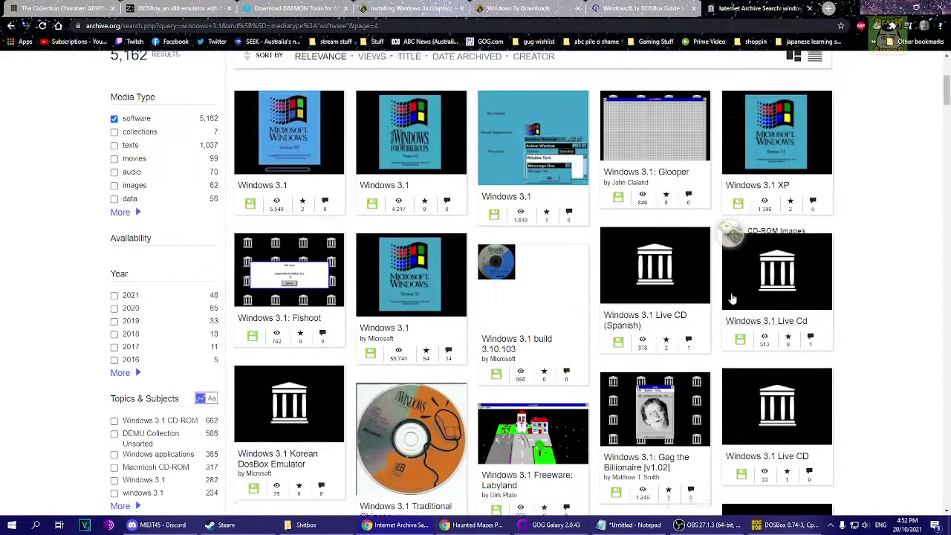
scroll(728, 252, "down", 5)
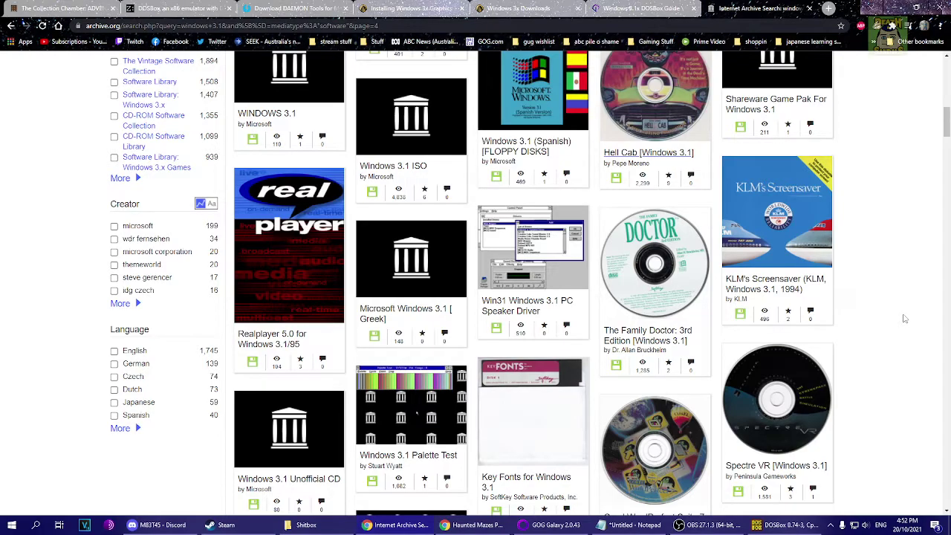
scroll(904, 318, "up", 8)
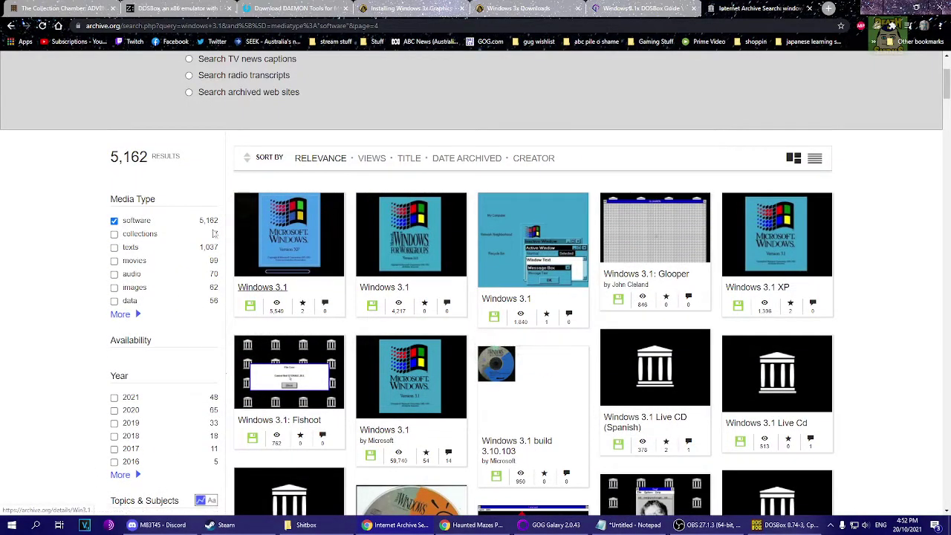
scroll(722, 358, "down", 2)
scroll(722, 357, "down", 10)
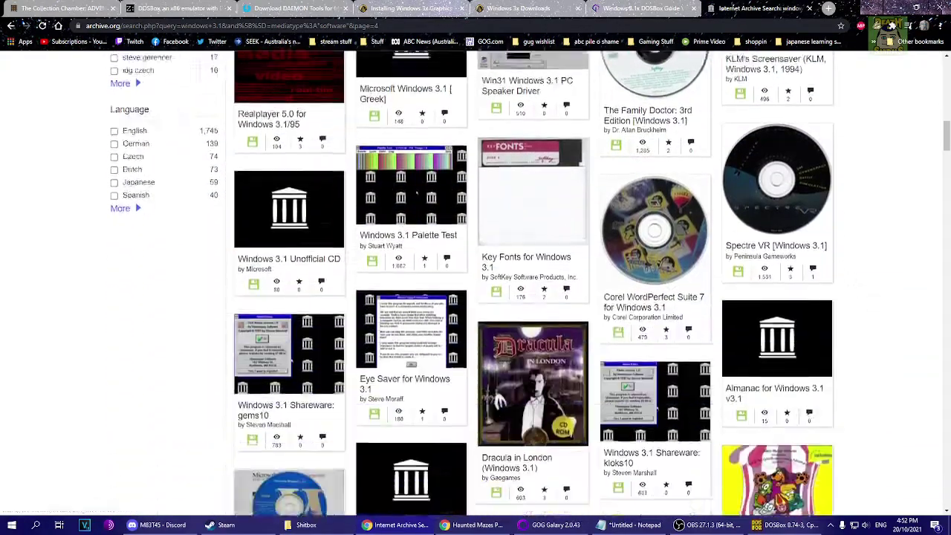
scroll(558, 233, "down", 2)
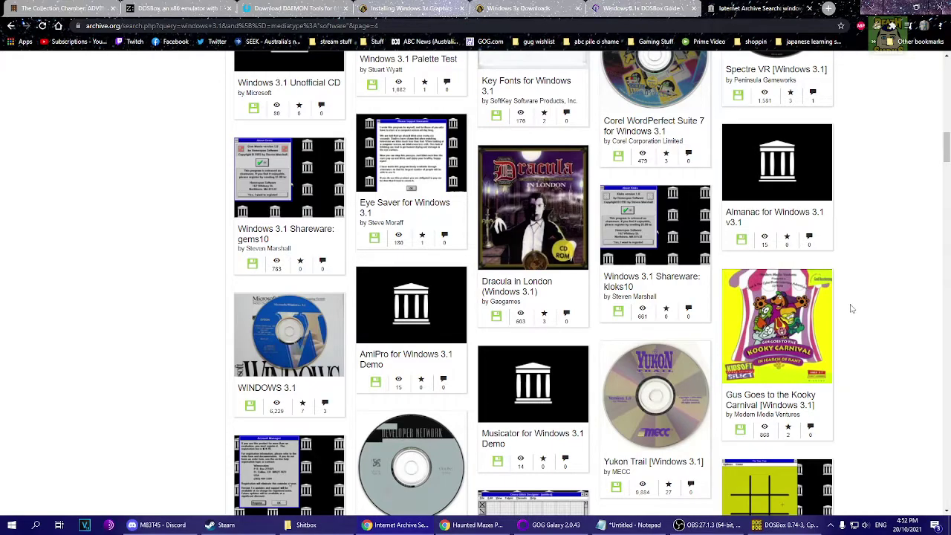
scroll(870, 307, "down", 5)
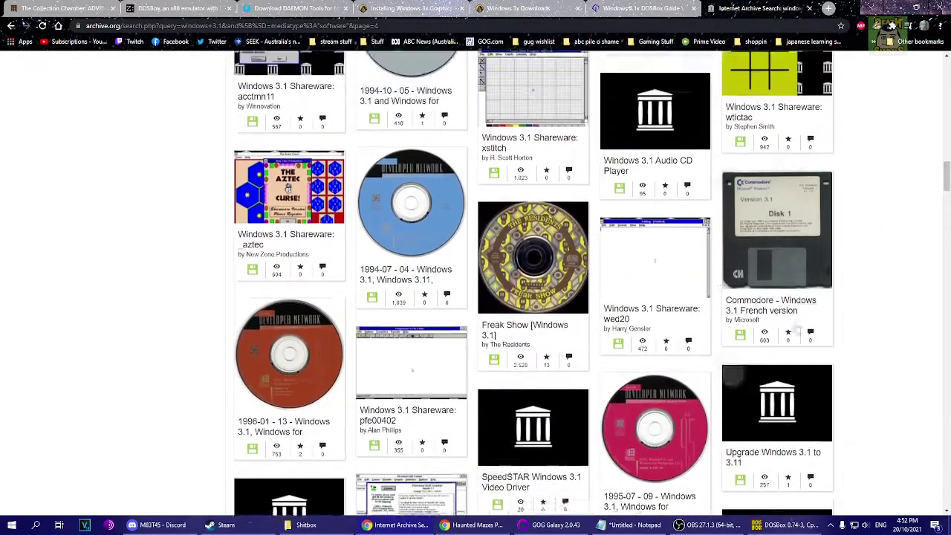
scroll(523, 355, "up", 1)
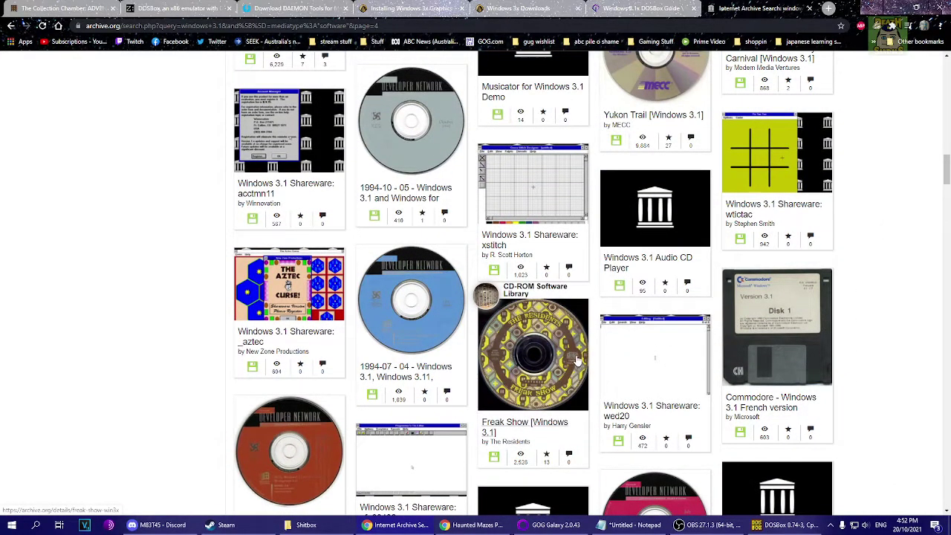
scroll(577, 361, "up", 3)
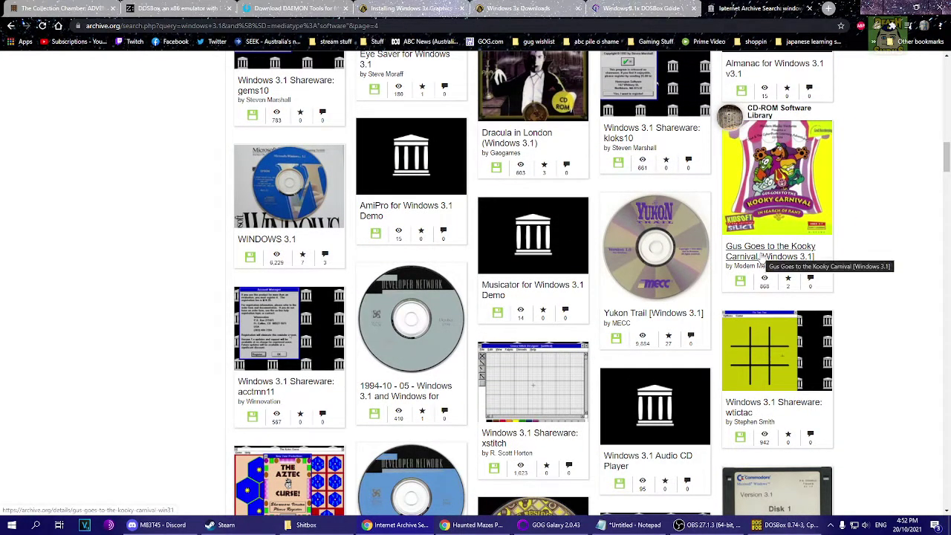